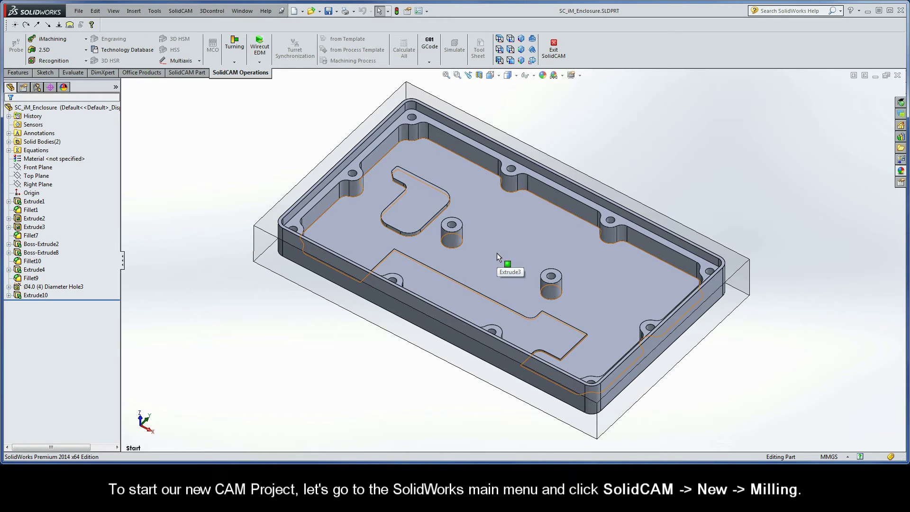
Create a new external metric milling CAM-Part named SC_iM_Enclosure in the model file directory.
click(180, 12)
mouse_move(212, 23)
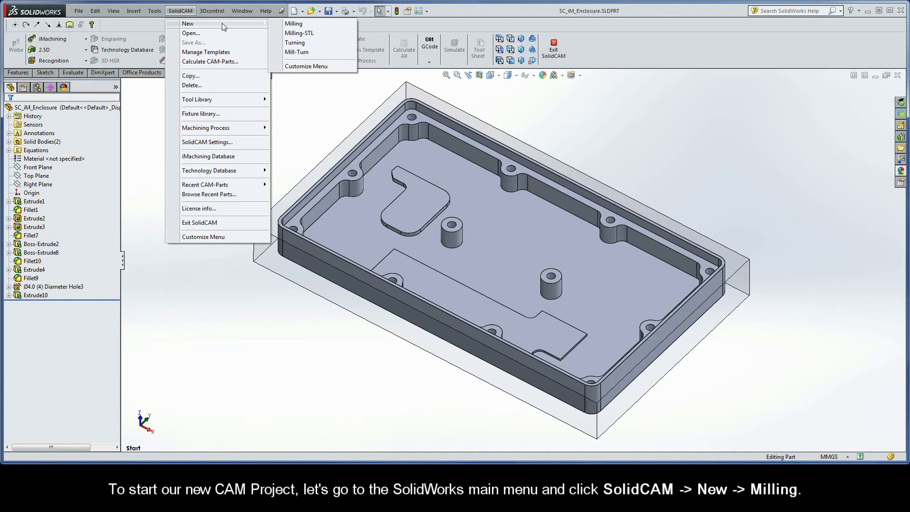
click(297, 23)
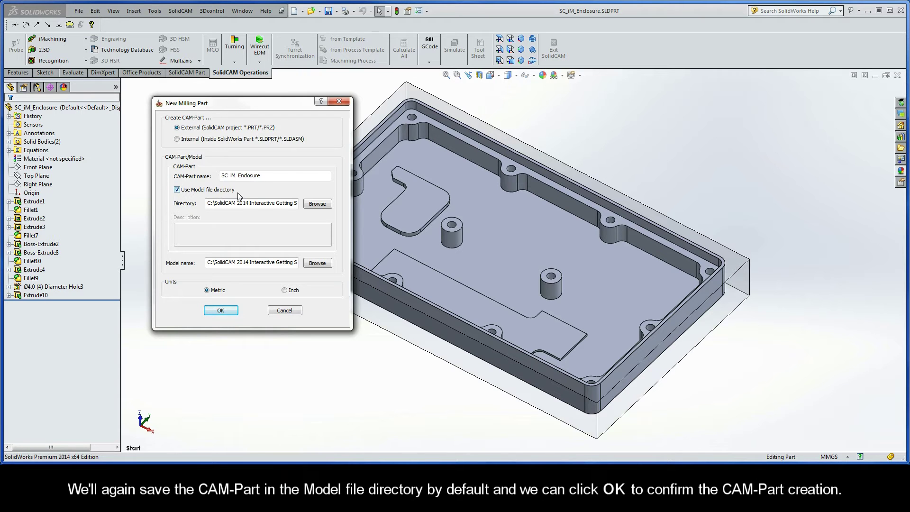
click(220, 311)
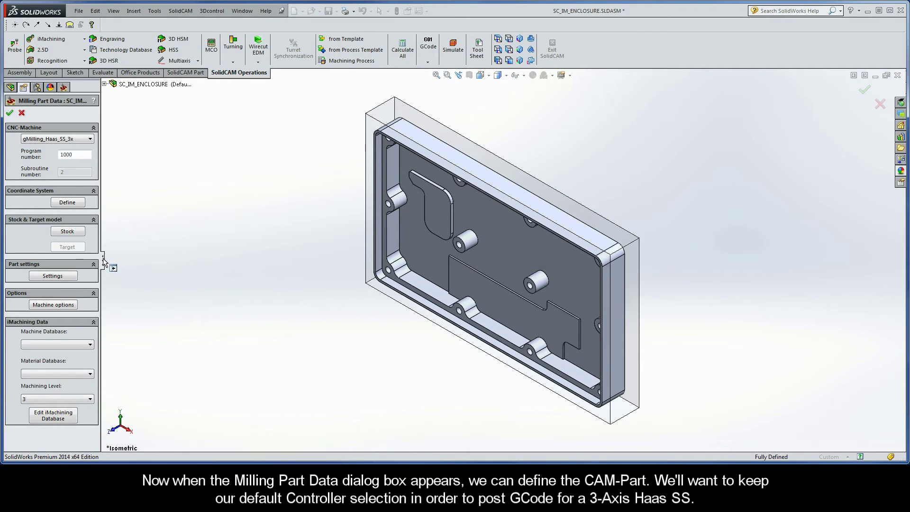
Define the coordinate system from the stock model's top face, with its origin at the stock's back left upper corner.
drag(113, 262, 119, 263)
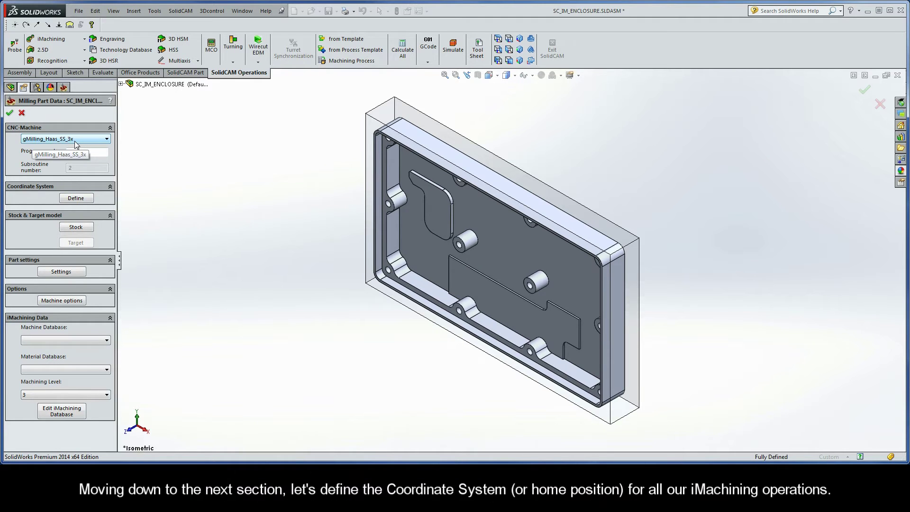
click(74, 198)
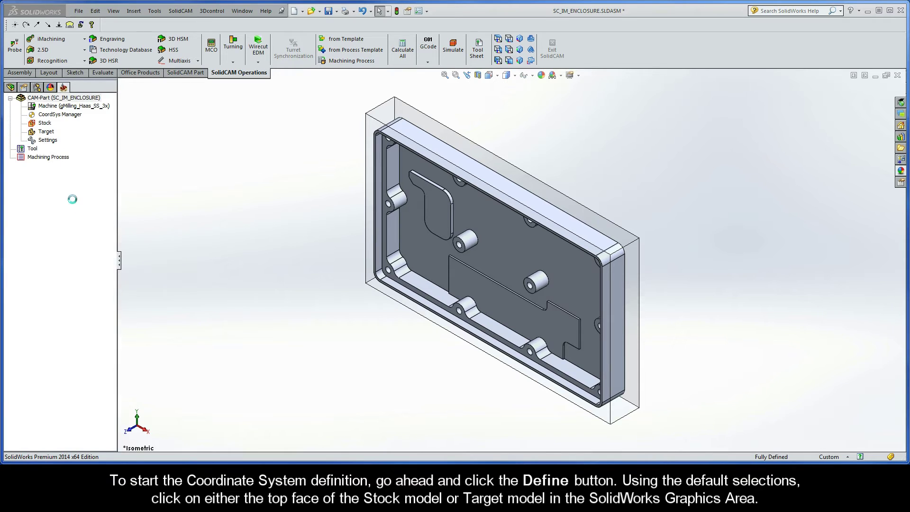
click(369, 267)
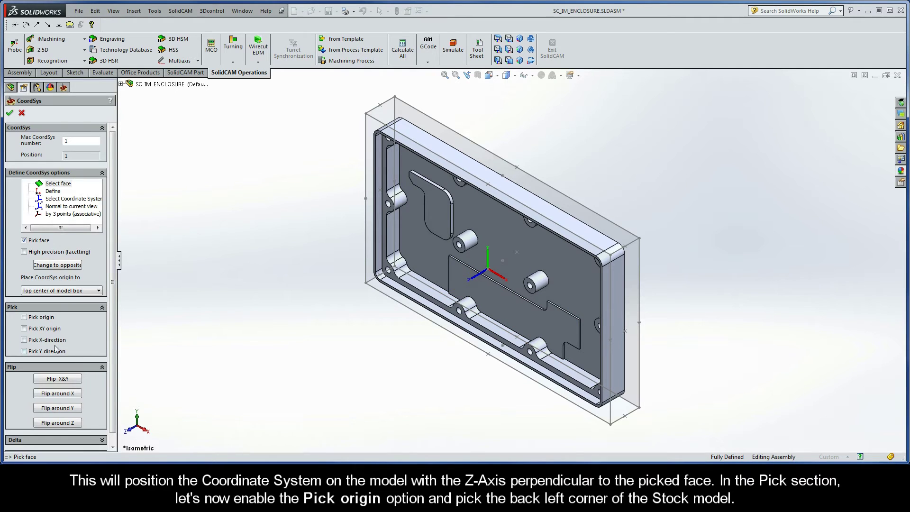
click(24, 317)
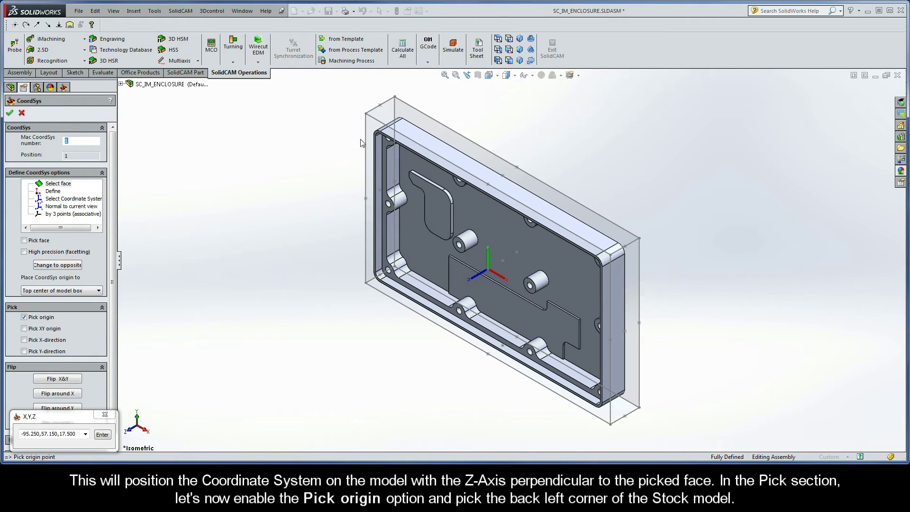
click(366, 114)
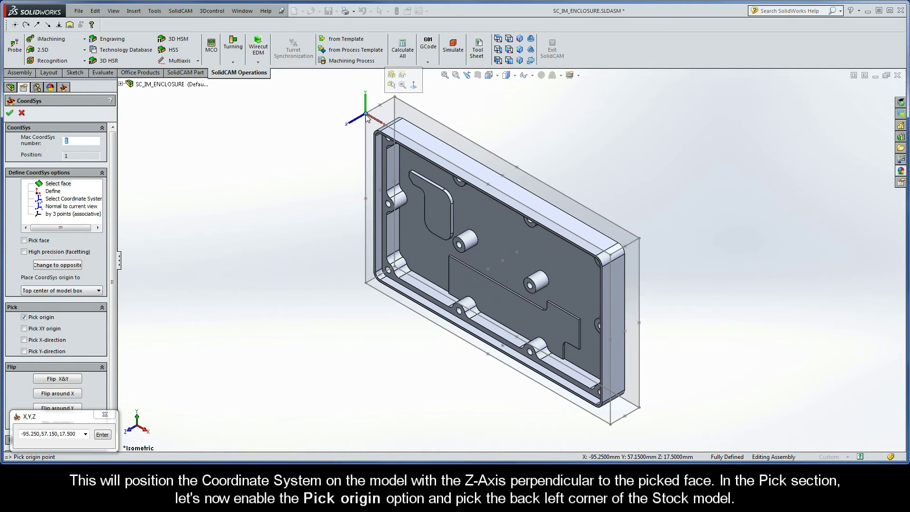
click(10, 113)
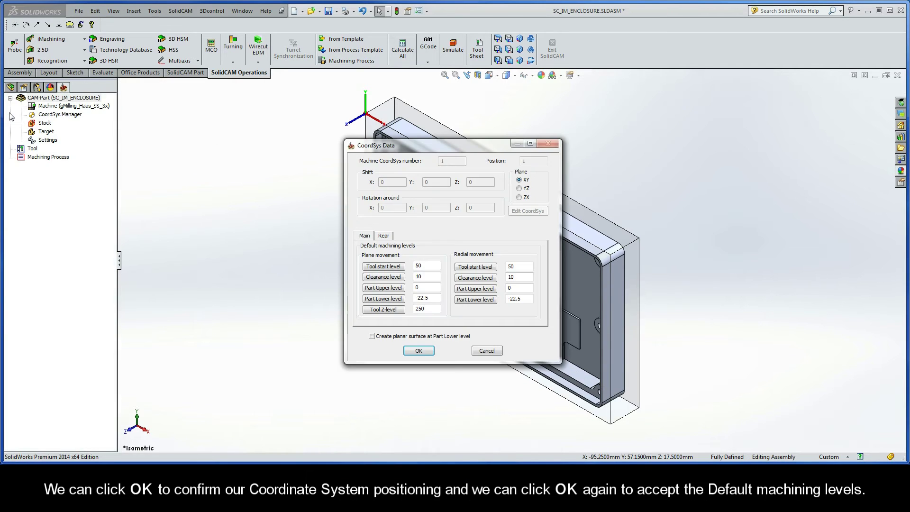
Accept the default machining levels and confirm the coordinate system definition.
click(418, 352)
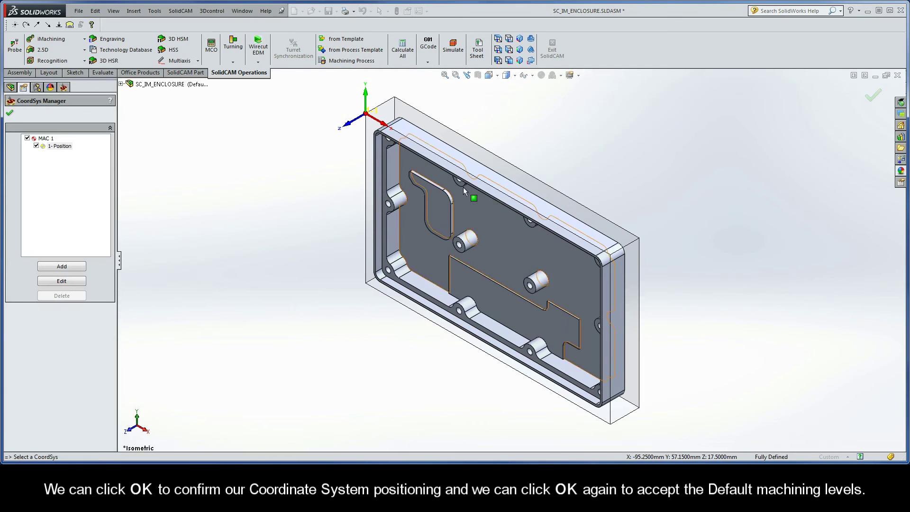
click(518, 39)
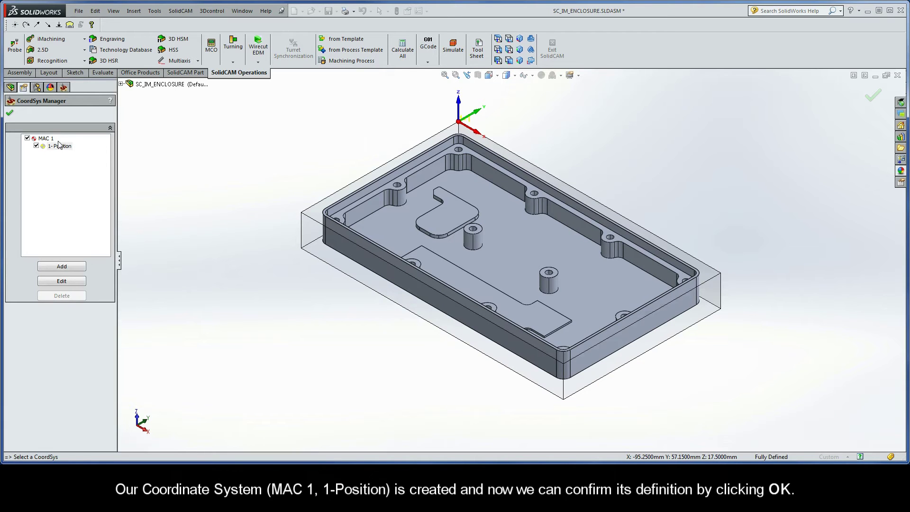
click(10, 114)
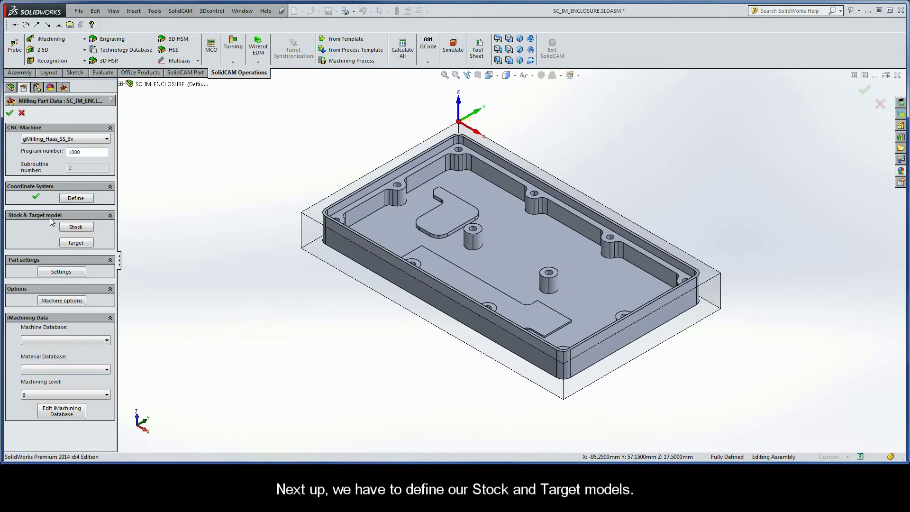
Define the stock as a 3D Model using the transparent box solid around the enclosure.
click(78, 228)
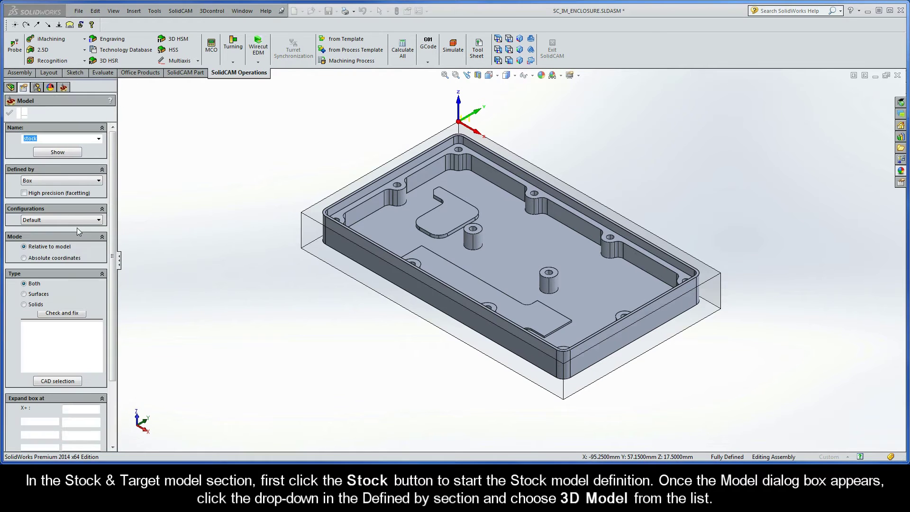
click(61, 181)
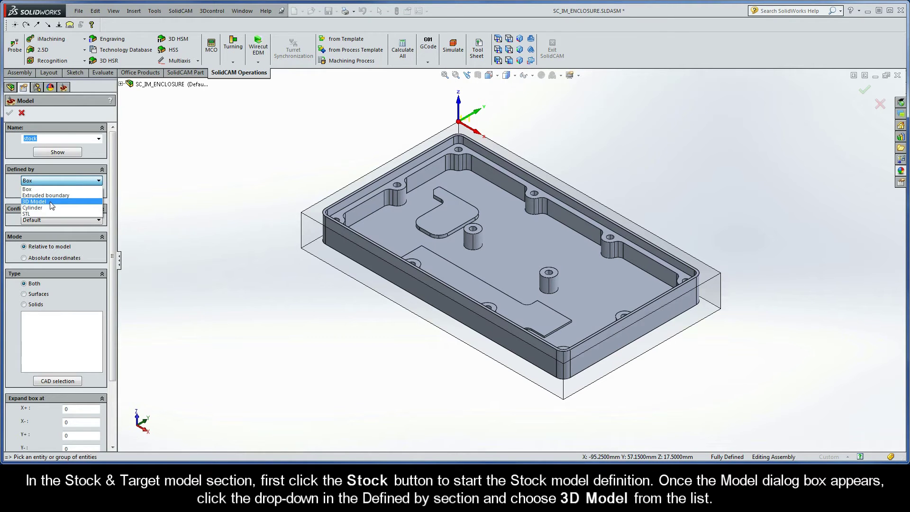
click(51, 203)
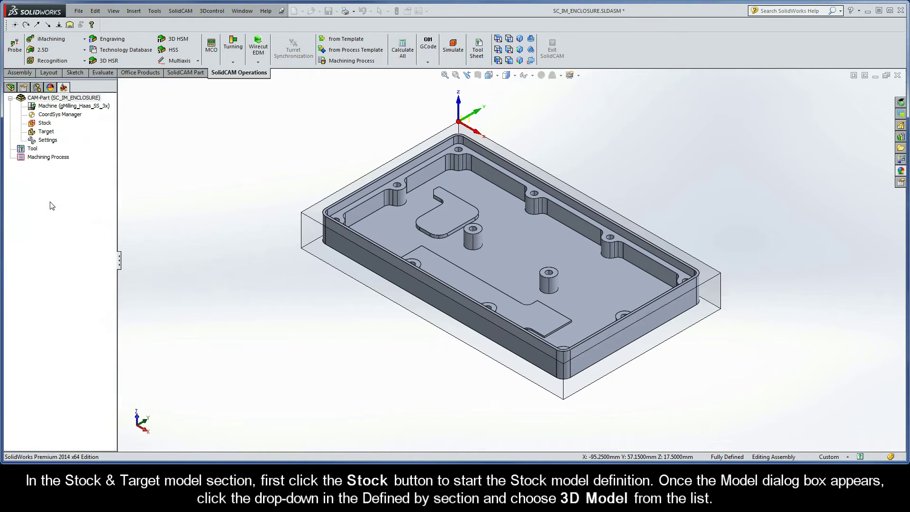
click(309, 233)
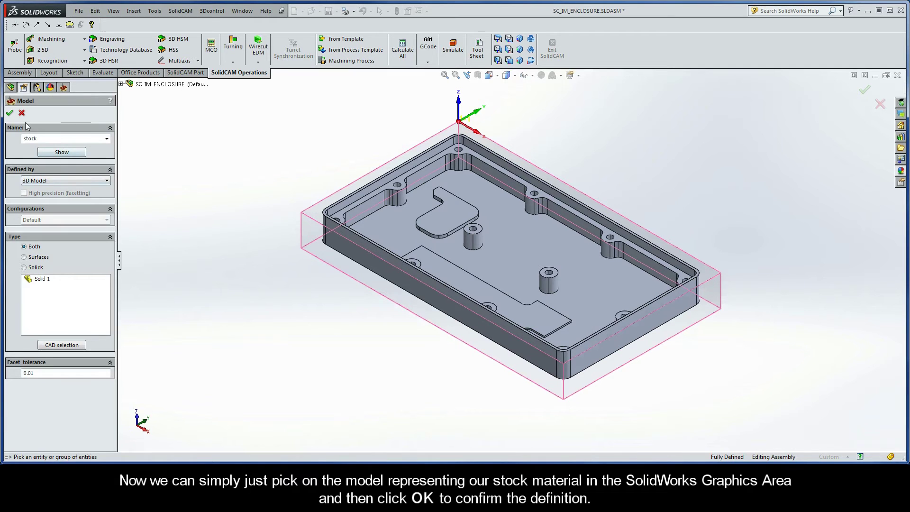
click(10, 113)
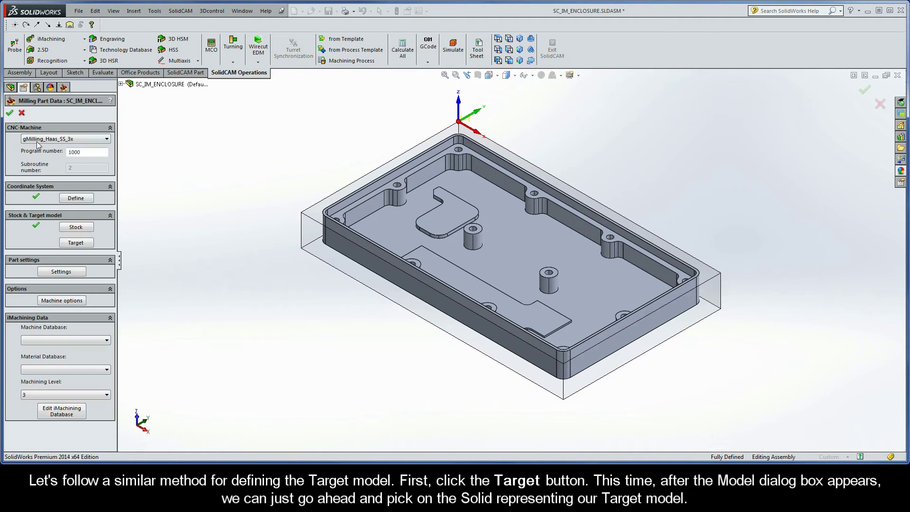
Define the target model using the enclosure solid.
click(75, 243)
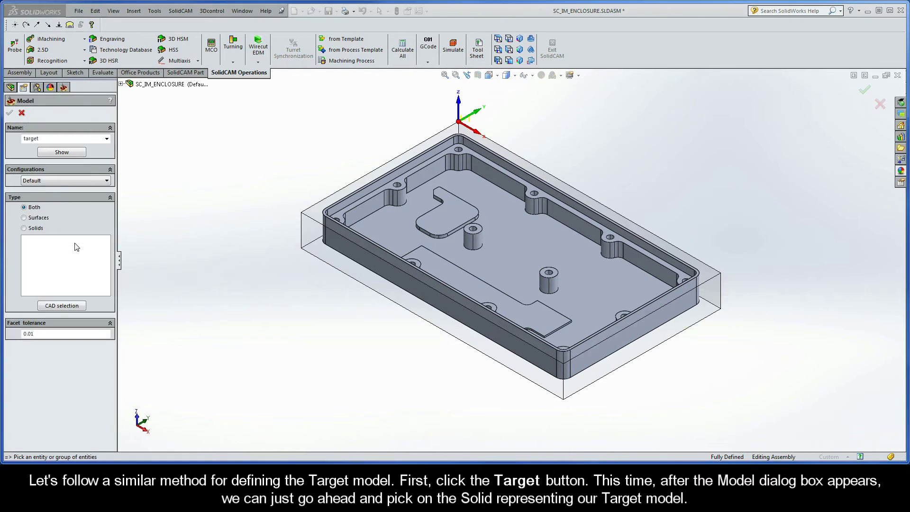
click(381, 222)
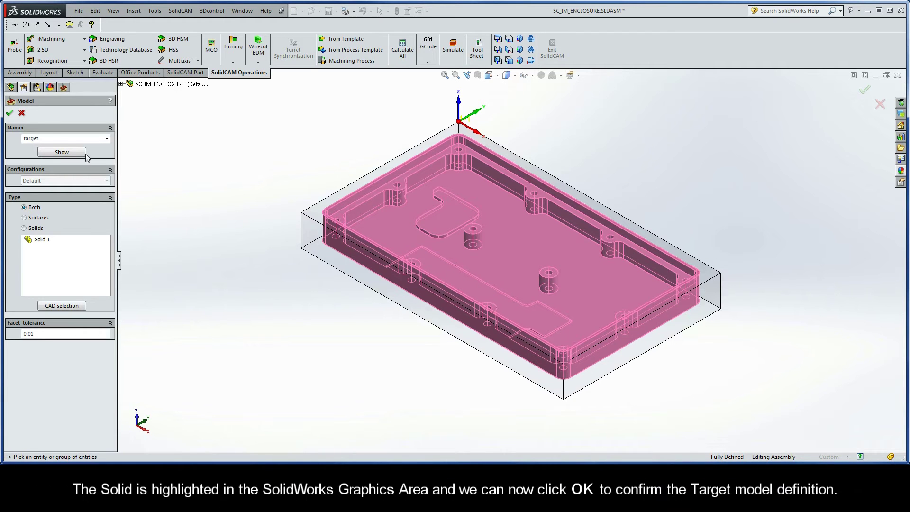
click(10, 113)
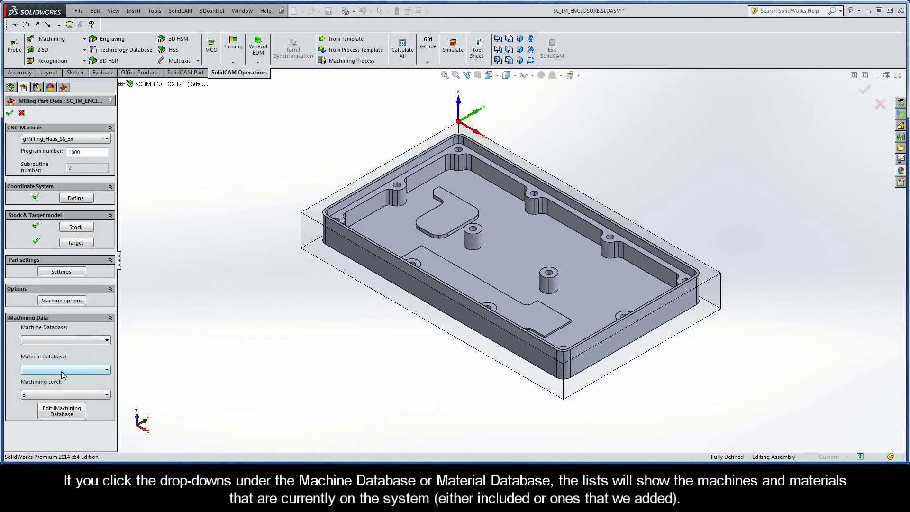
Review the available iMachining machines and materials, including the iDatabase machine and material definitions, without selecting or saving anything.
click(65, 340)
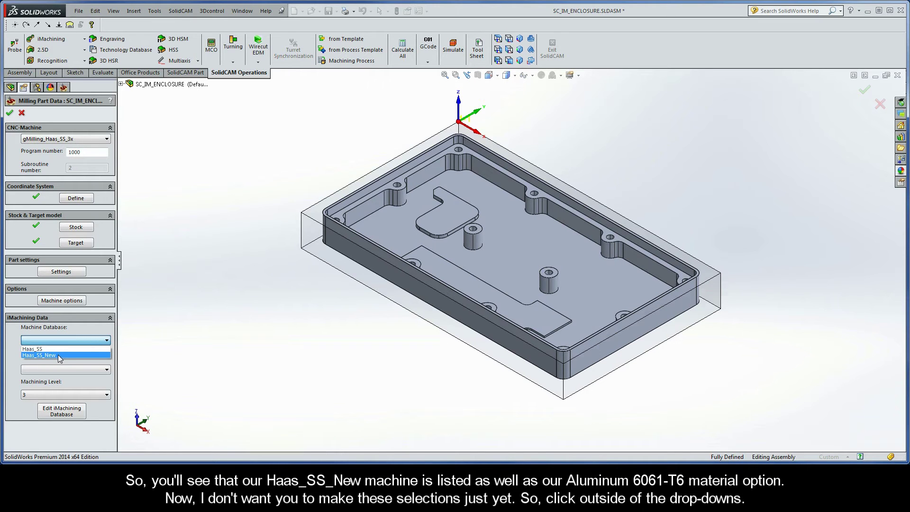
click(59, 369)
click(59, 370)
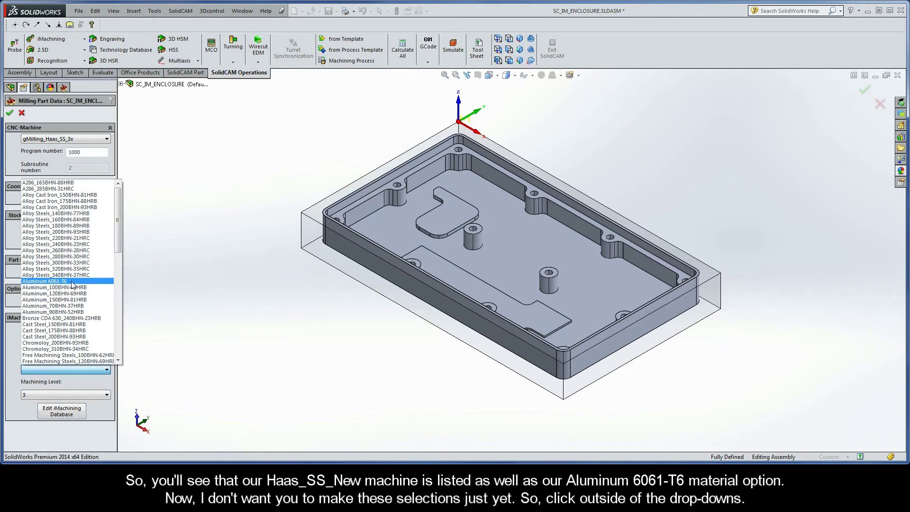
click(146, 273)
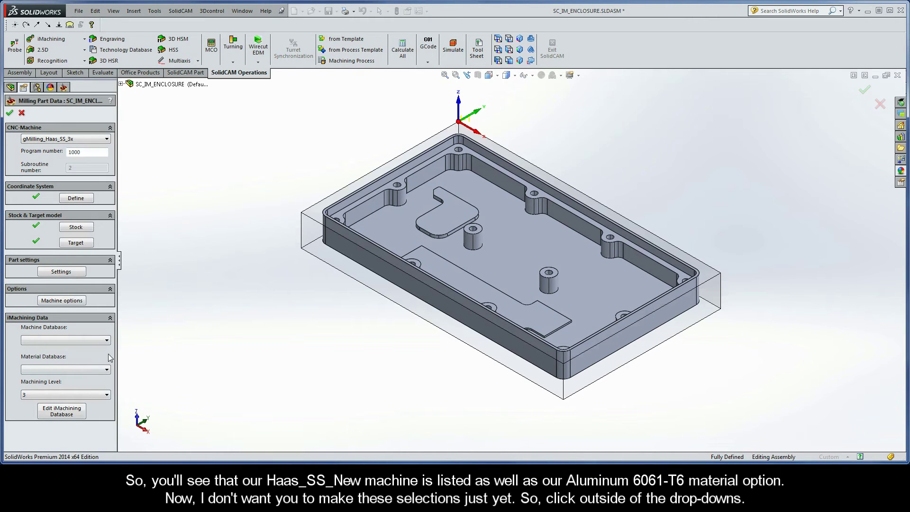
click(61, 416)
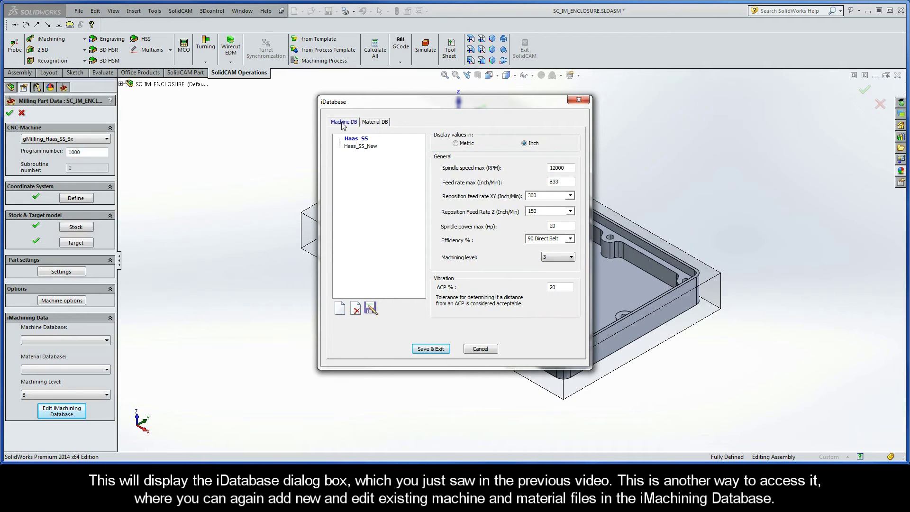
click(376, 123)
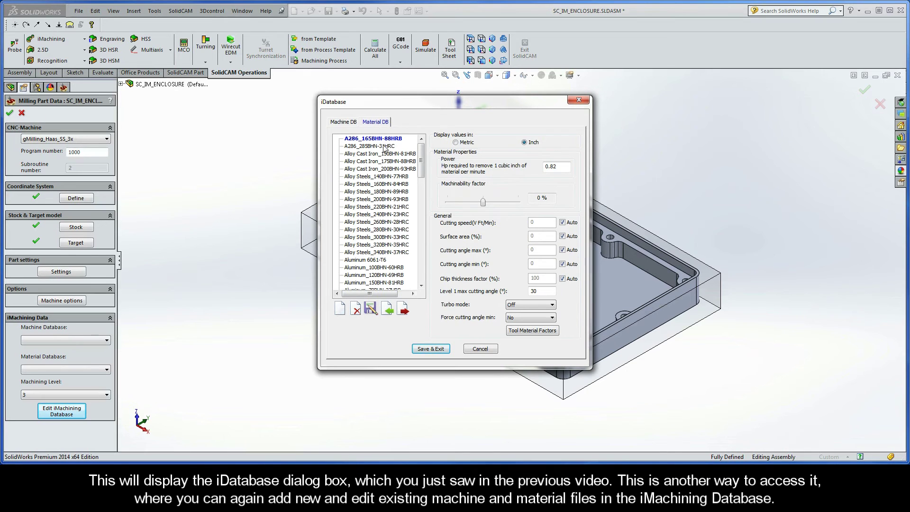
click(479, 349)
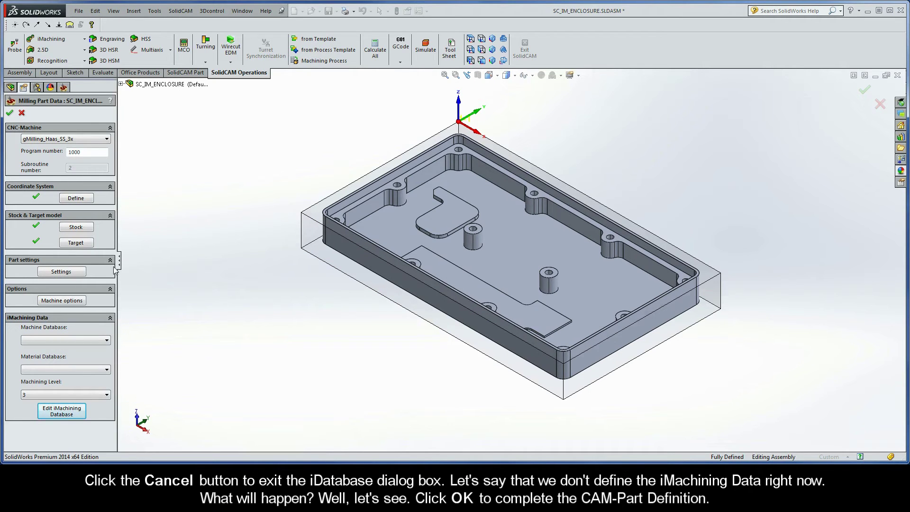
Complete the CAM-Part definition and add a 2D iMachining milling operation.
click(9, 114)
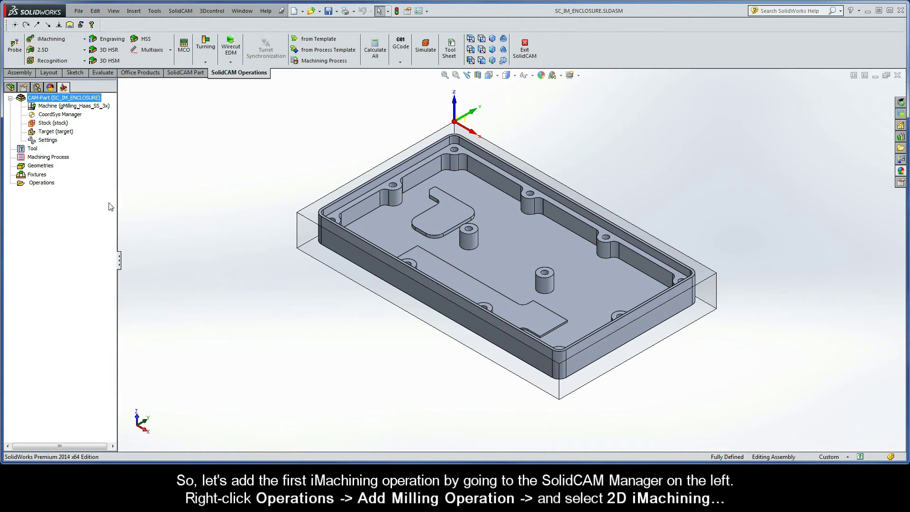
right_click(42, 184)
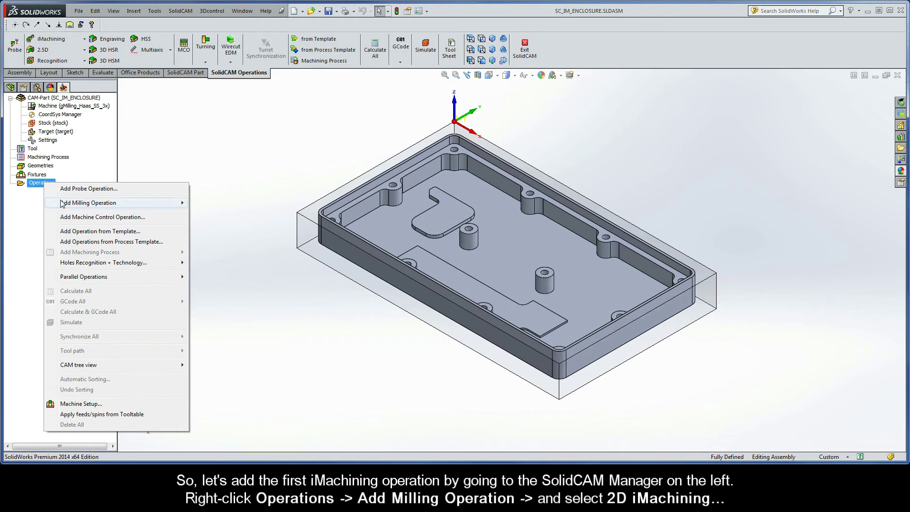
mouse_move(77, 203)
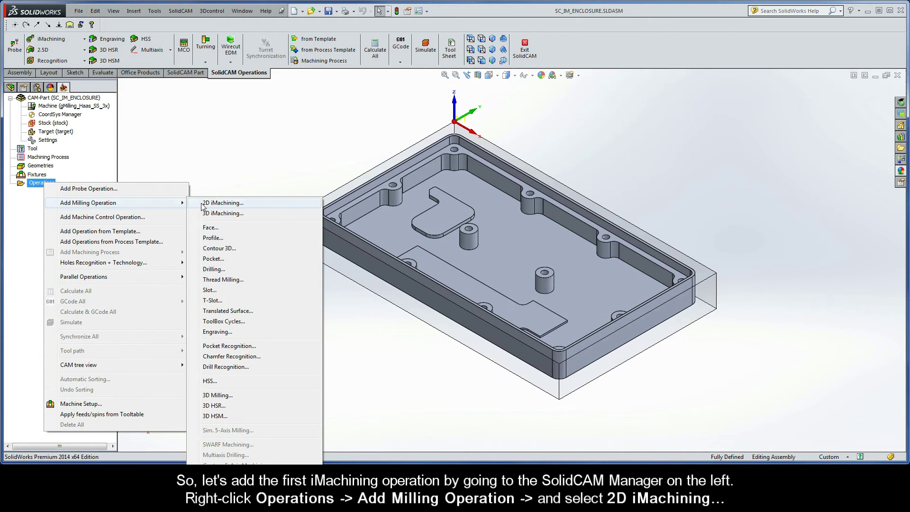
click(246, 203)
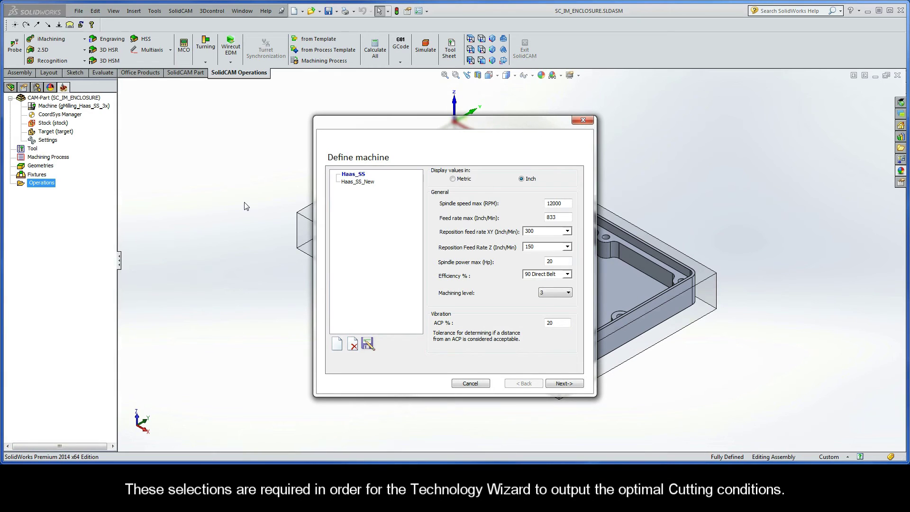
Assign the Haas_SS_New machine and the Aluminum 6061-T6 material for iMachining.
click(359, 182)
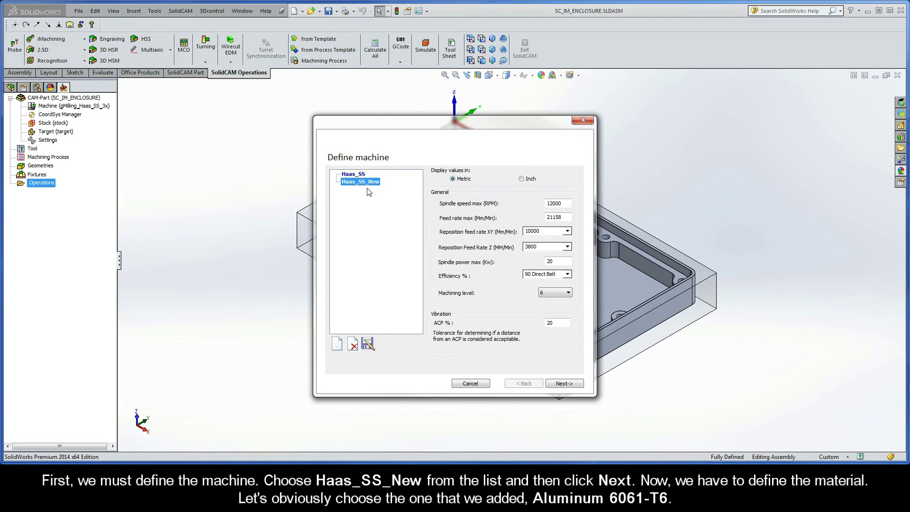
click(565, 385)
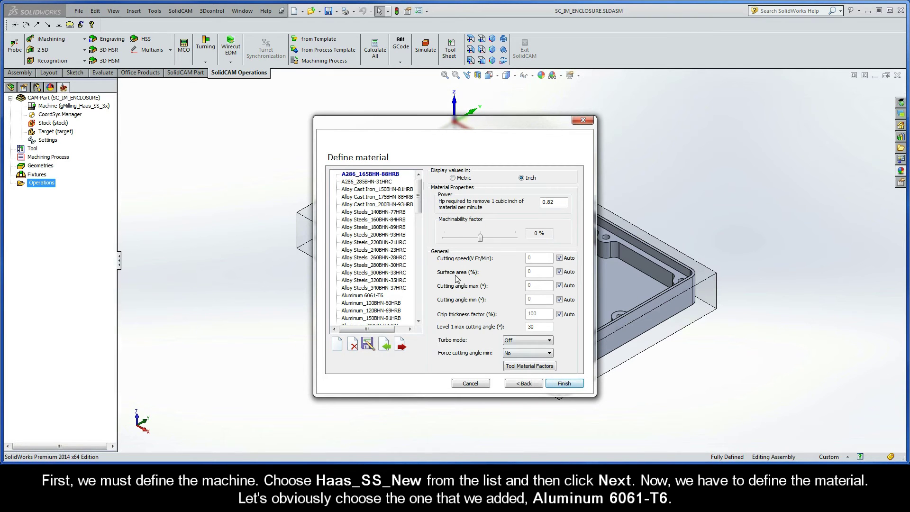
drag(419, 203, 419, 219)
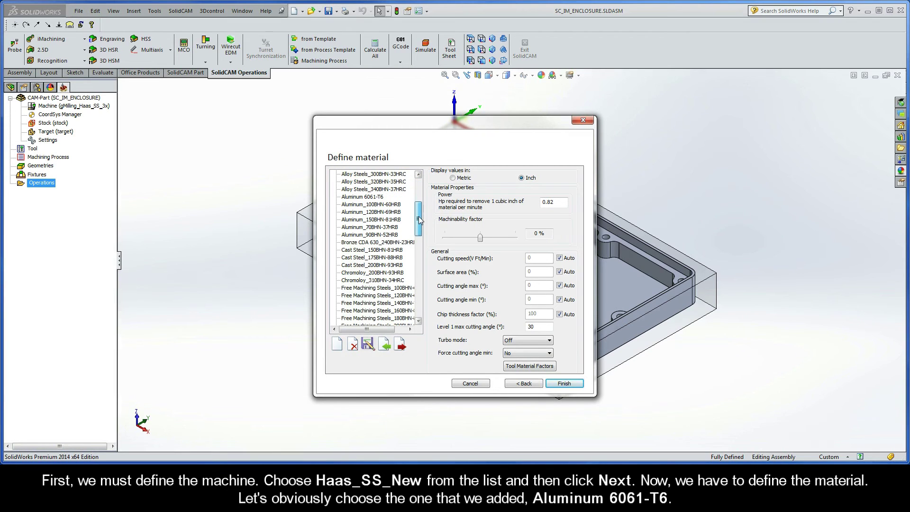
click(365, 198)
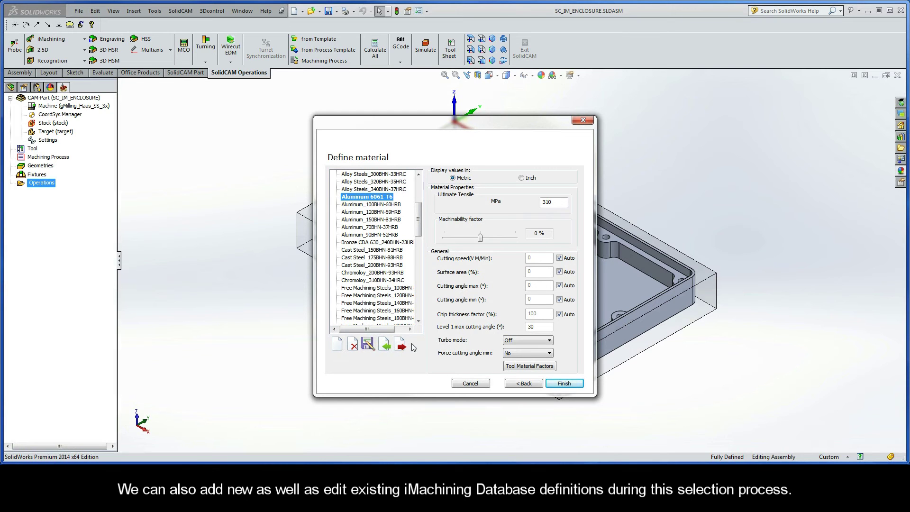
click(564, 384)
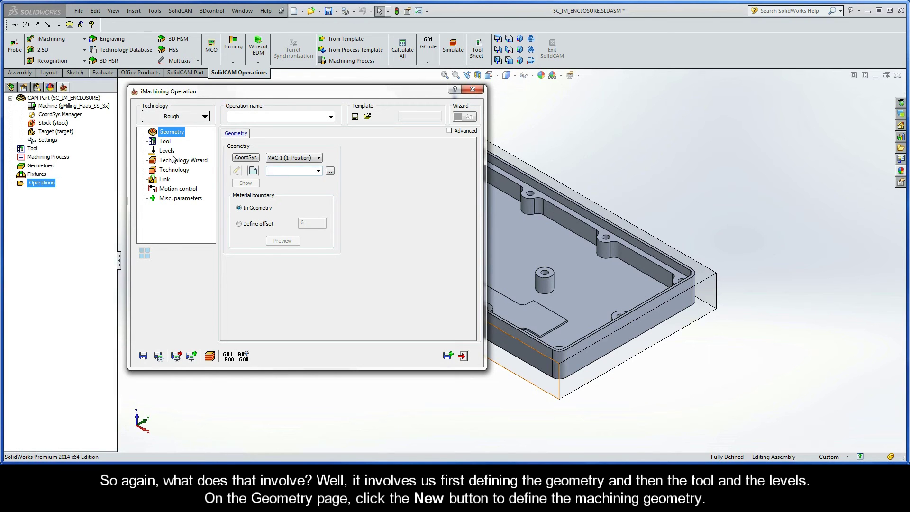
Start a new machining geometry and define the outer chain from the stock's lower contour, closed with Auto-constant Z.
click(252, 171)
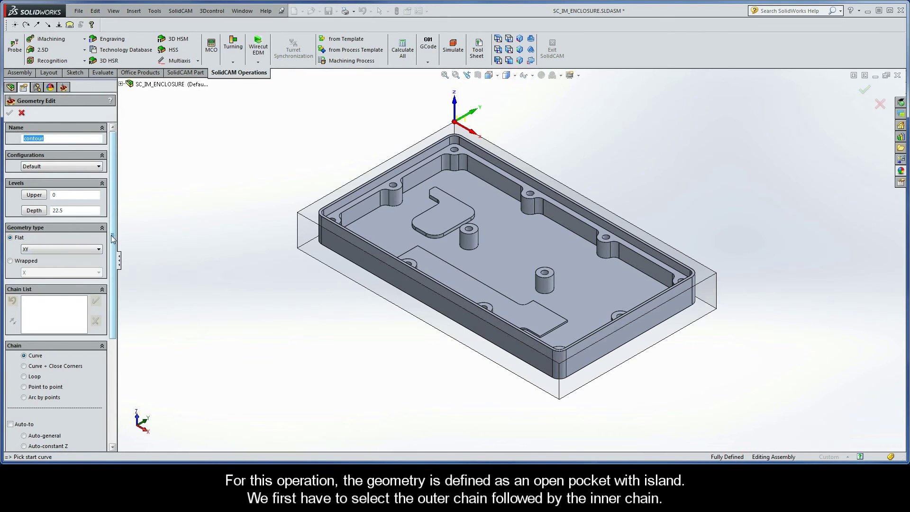
drag(113, 237, 115, 297)
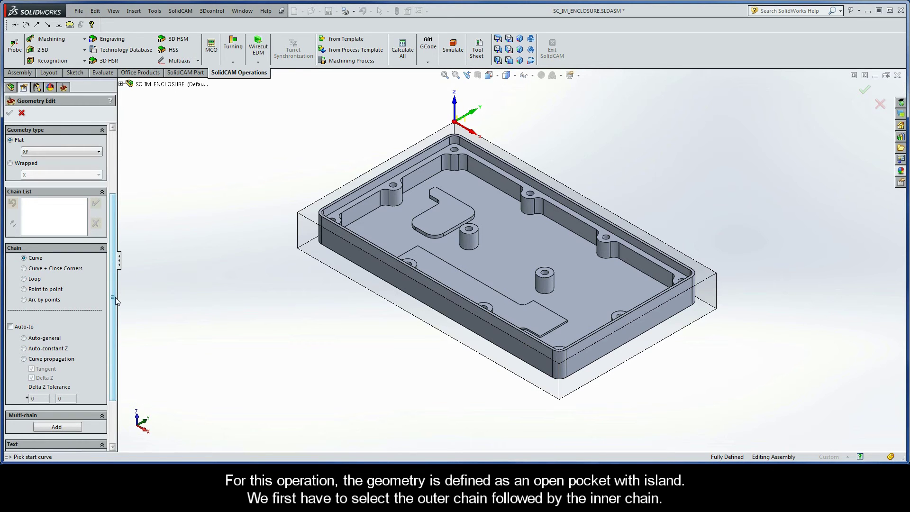
click(499, 368)
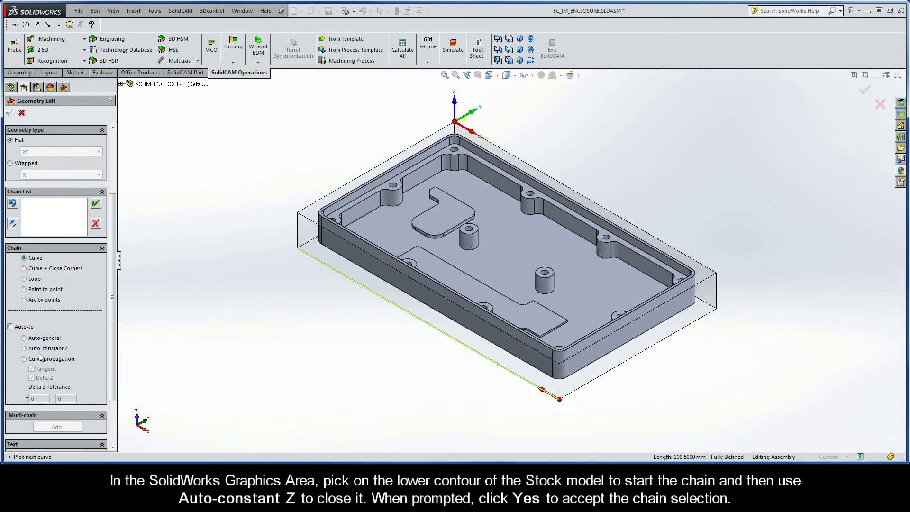
click(24, 349)
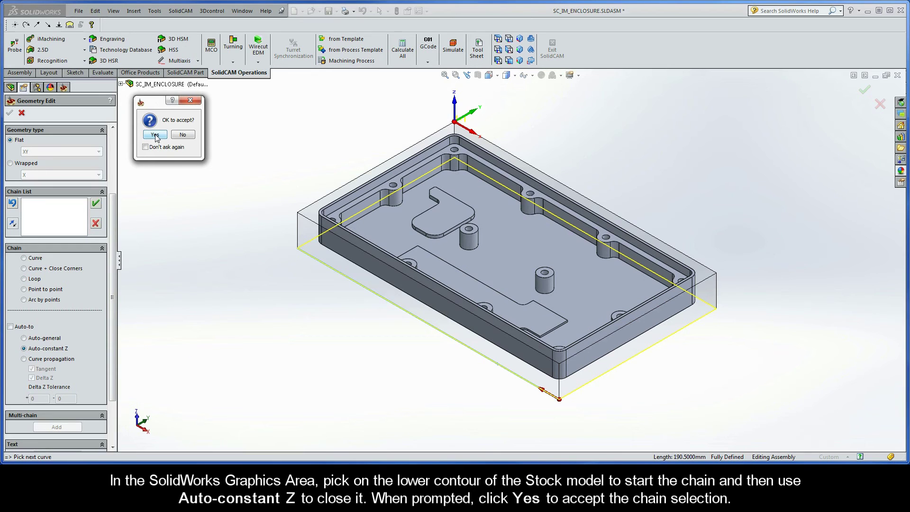
click(155, 136)
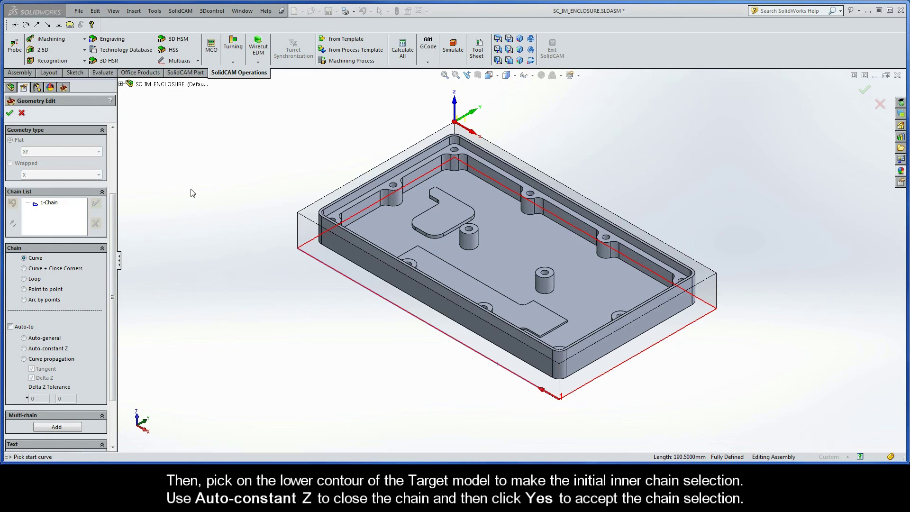
Add the inner chain along the lower contour of the enclosure target, closed with Auto-constant Z.
click(492, 348)
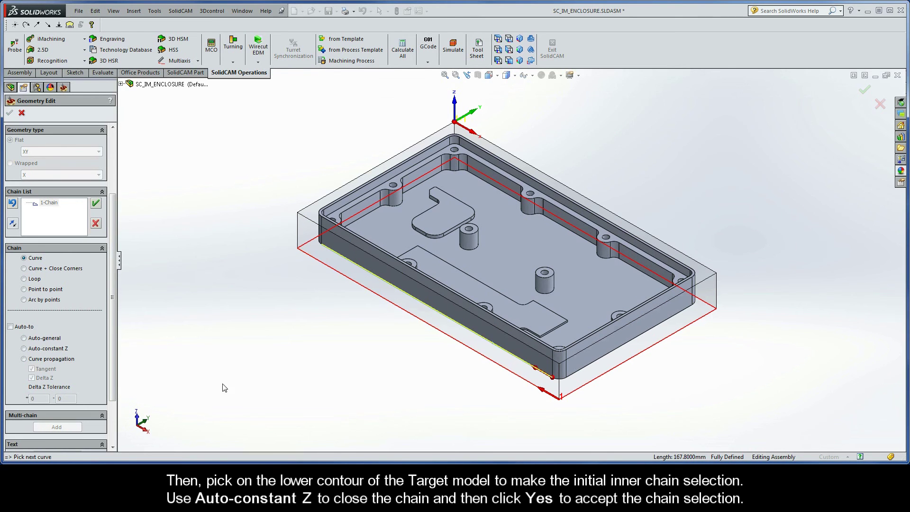
click(24, 348)
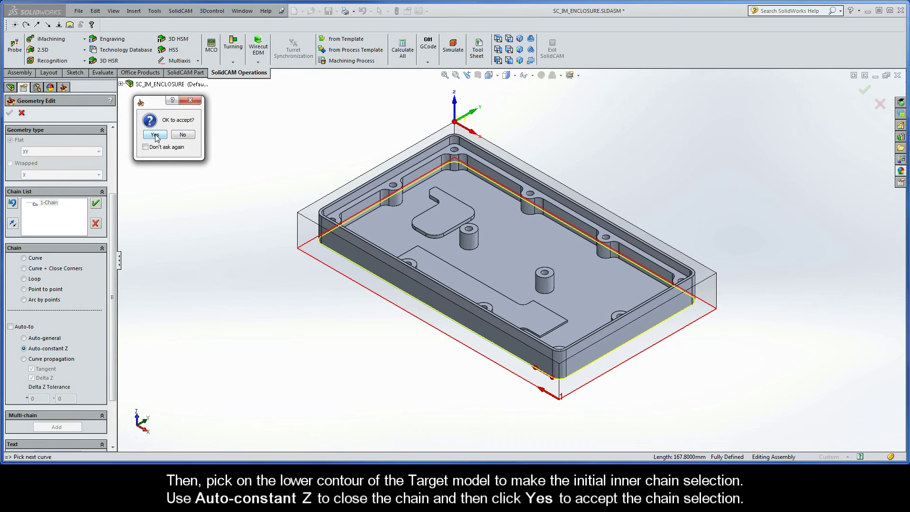
click(155, 135)
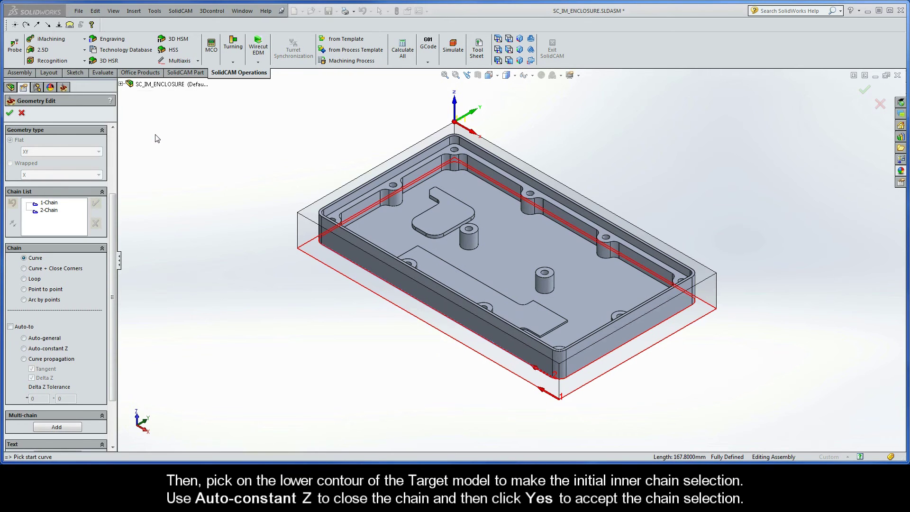
Mark the outer stock chain as open and accept the geometry definition.
right_click(51, 203)
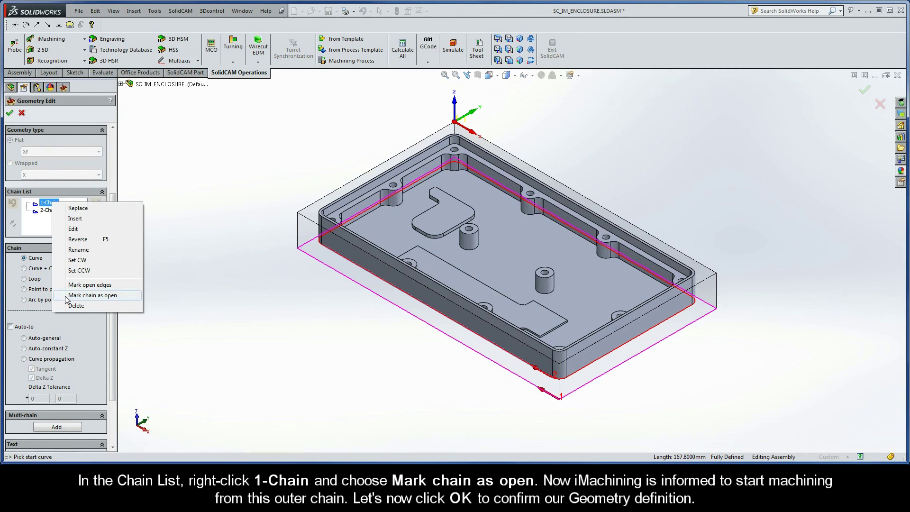
click(112, 296)
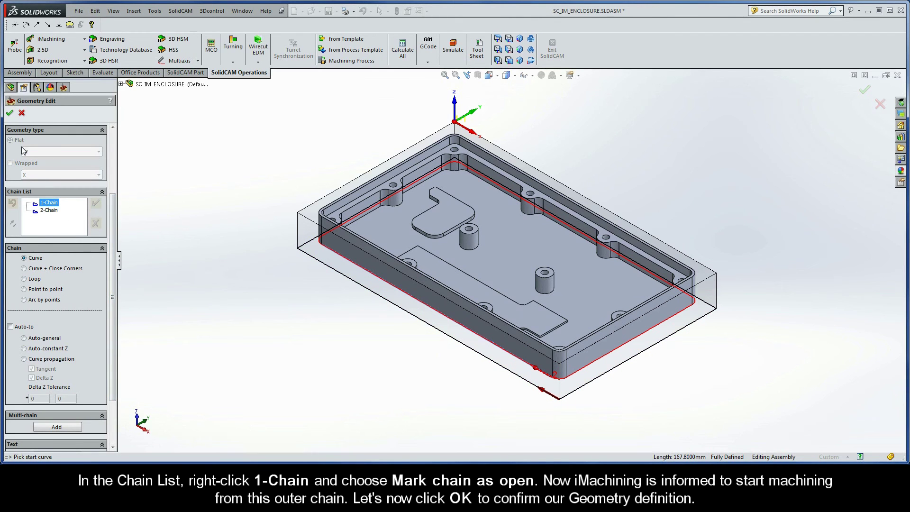
click(10, 114)
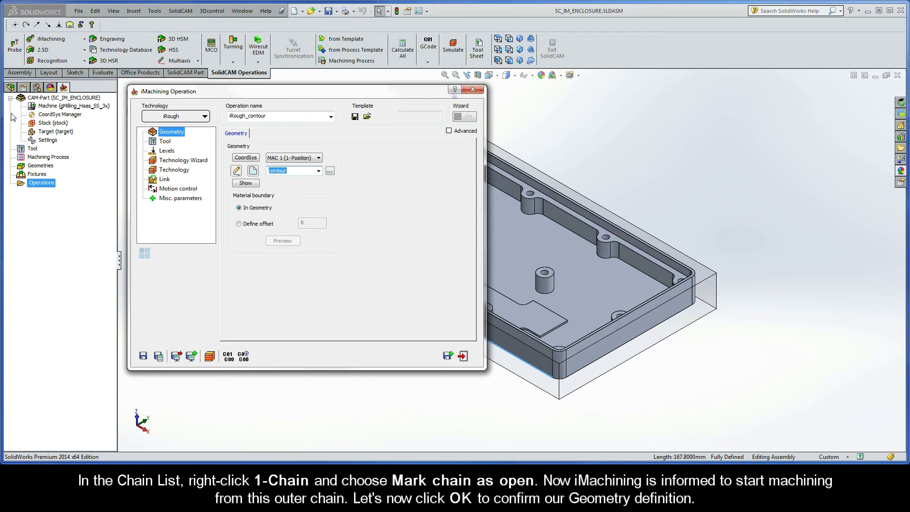
Add a new End Mill to the part tool table for the iMachining operation.
click(165, 142)
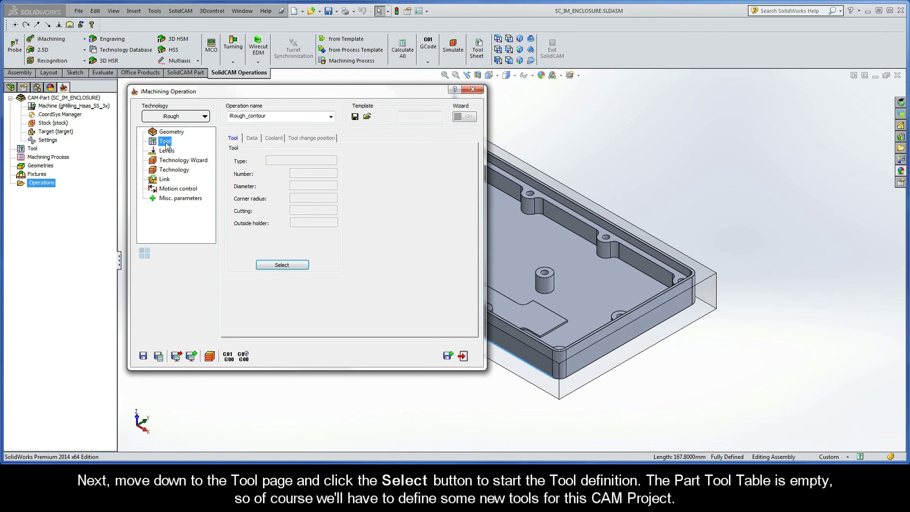
click(281, 265)
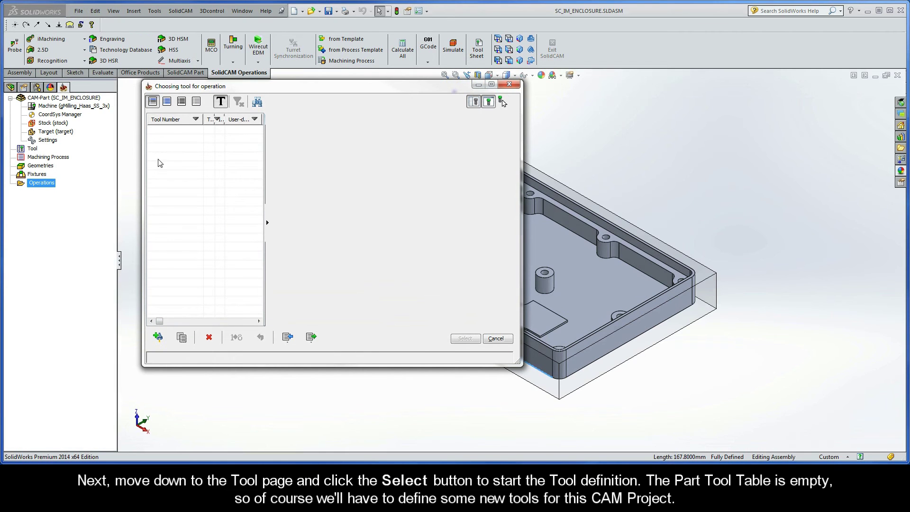
click(158, 337)
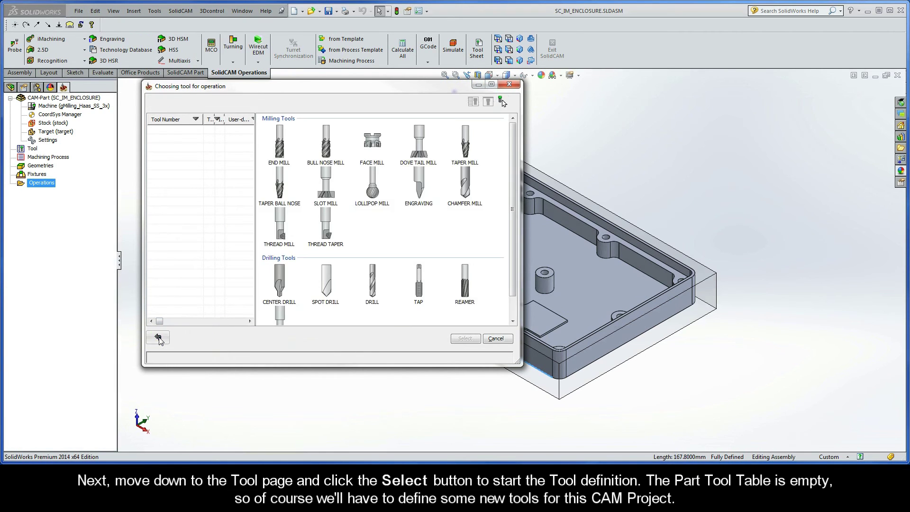
click(280, 144)
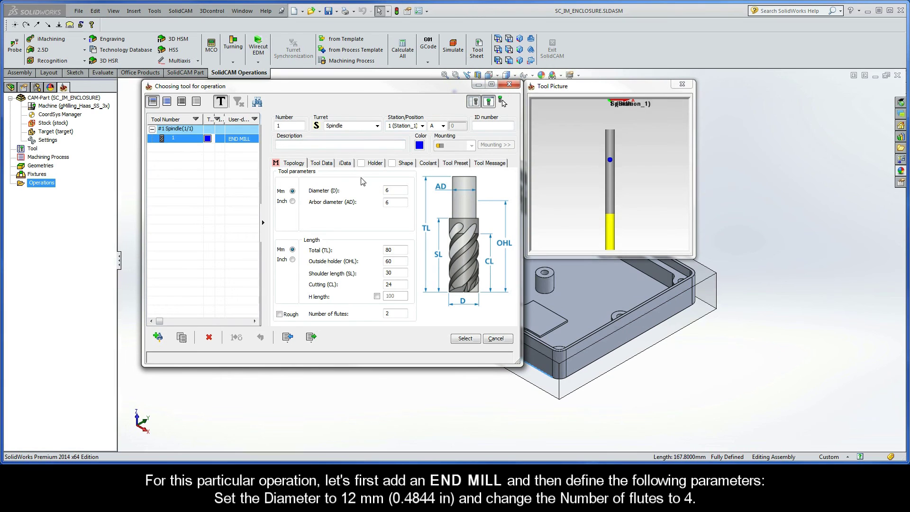
Set the end mill's diameter to 12 mm and number of flutes to 4, and select it for the operation.
double_click(392, 189)
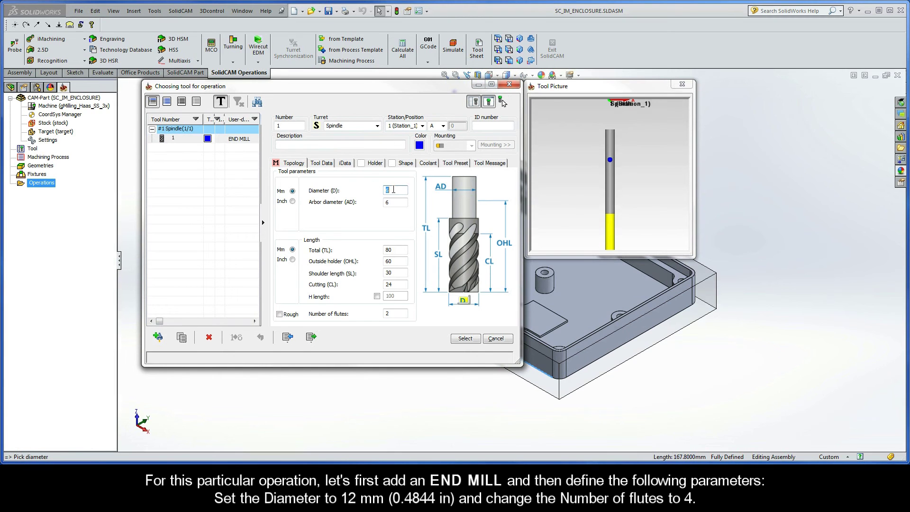
text(12)
double_click(395, 202)
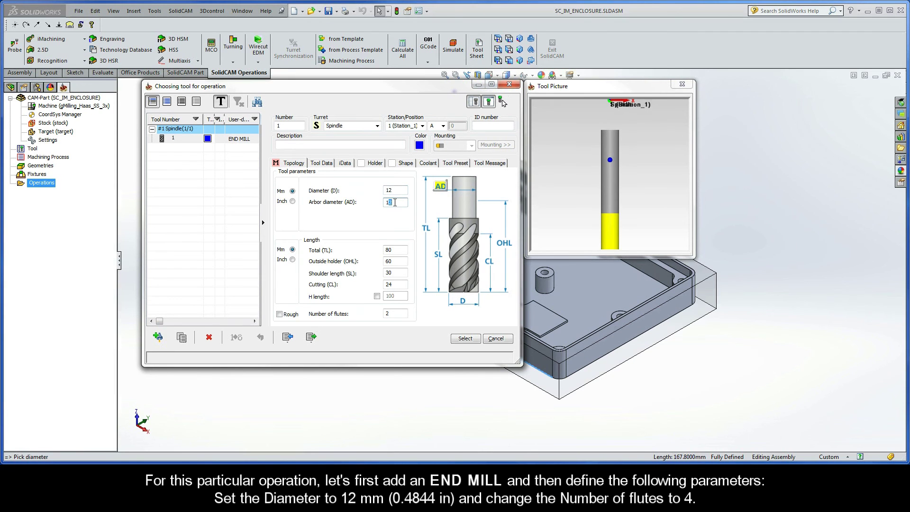
double_click(392, 316)
text(4)
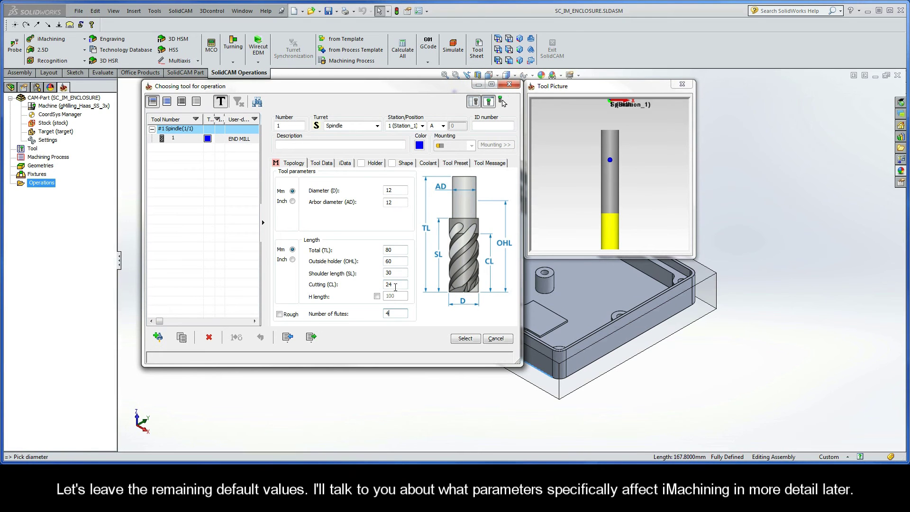
click(465, 339)
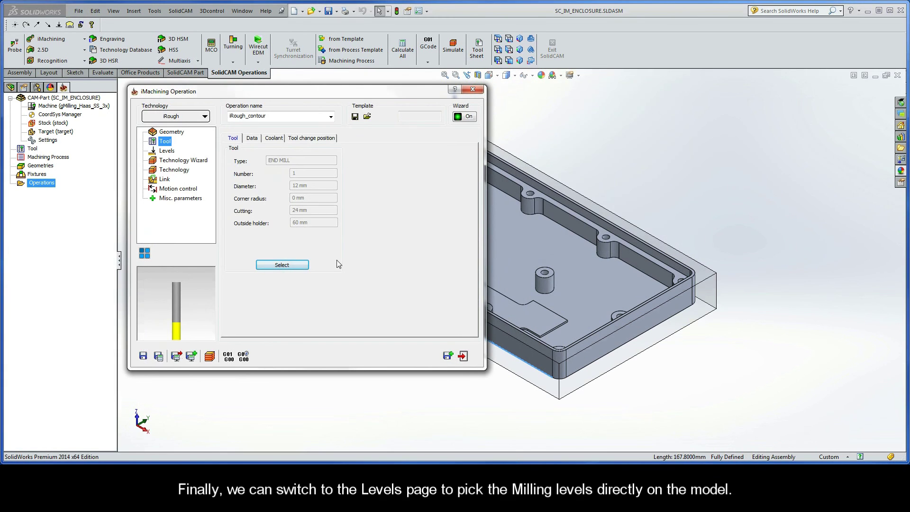
Define the operation's upper milling level from the top face of the stock model.
click(166, 152)
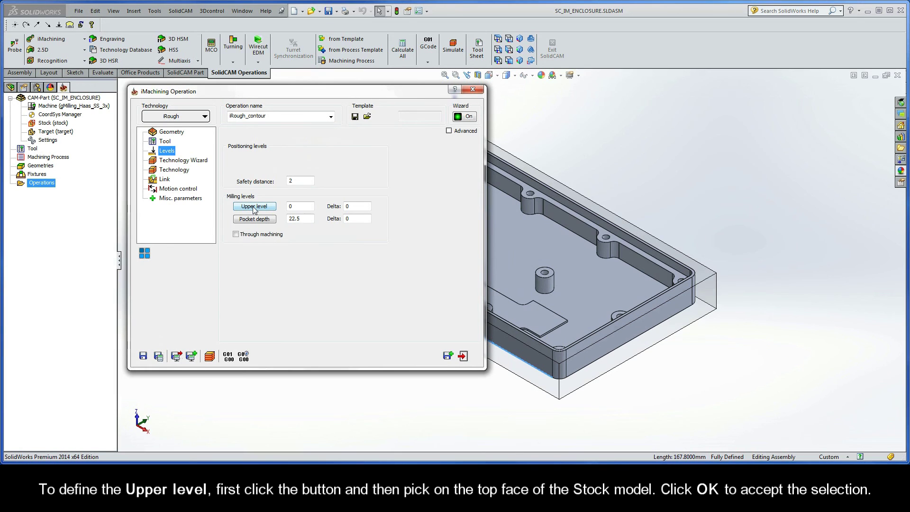
click(254, 207)
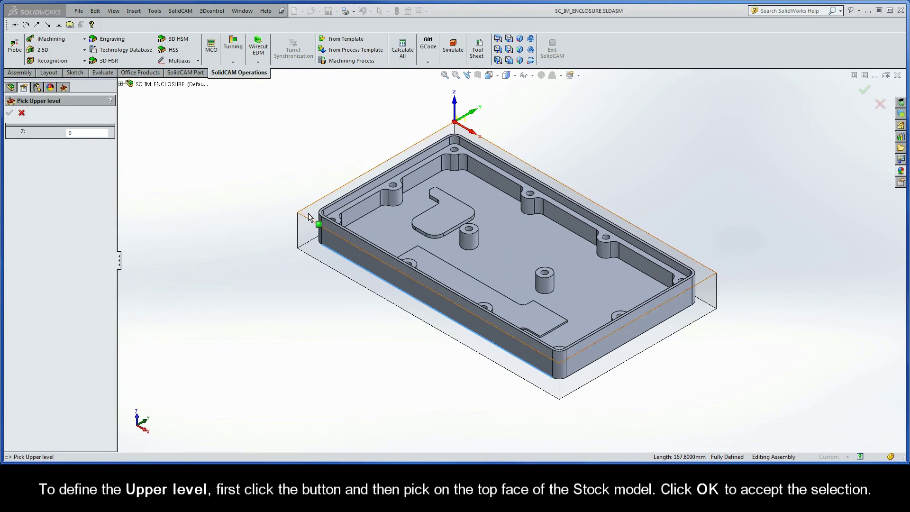
click(308, 213)
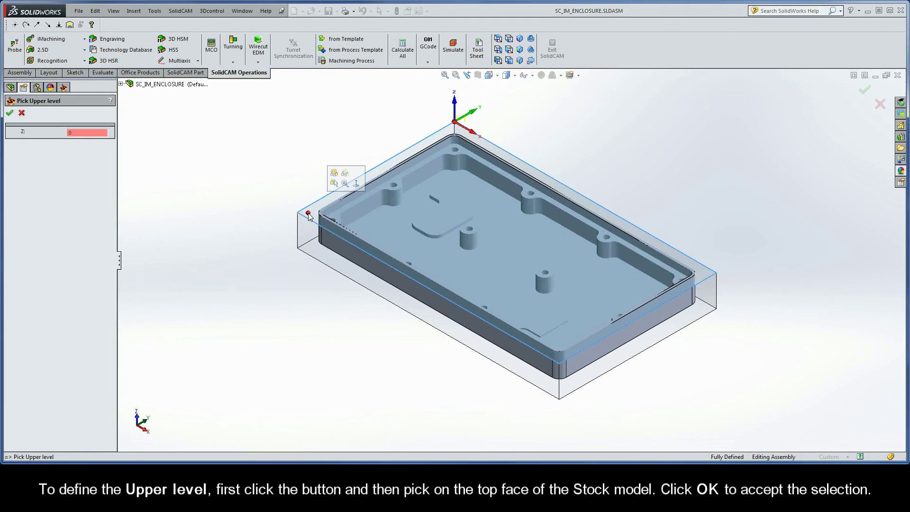
click(9, 113)
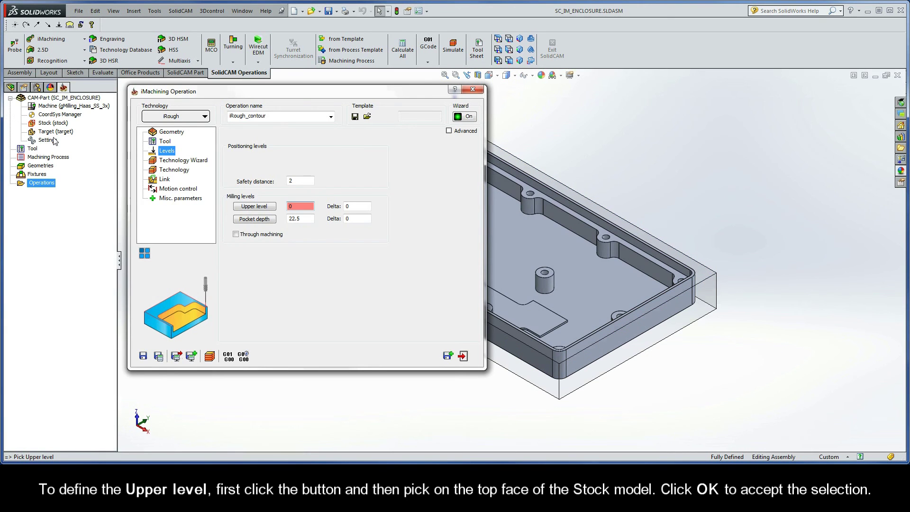
Define the pocket depth from the bottom edge of the target model and set its delta to -0.76 mm.
click(254, 219)
click(320, 246)
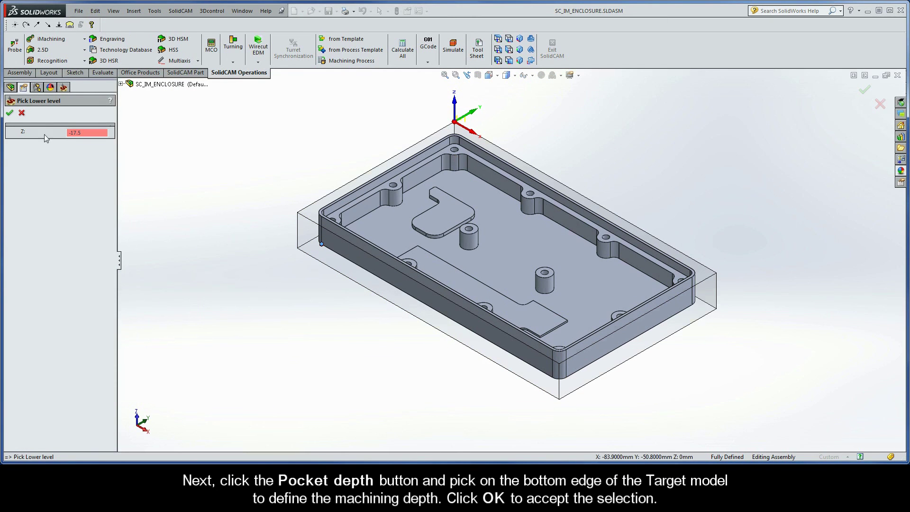
click(9, 113)
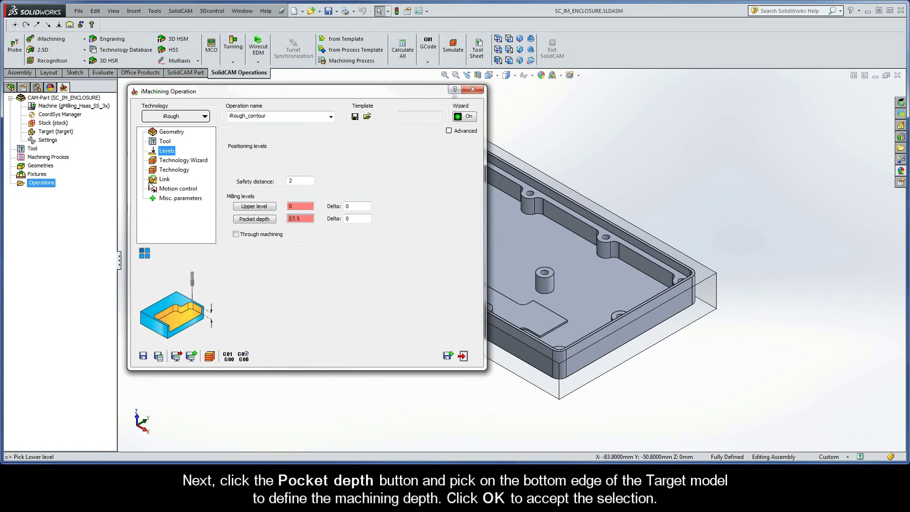
double_click(354, 219)
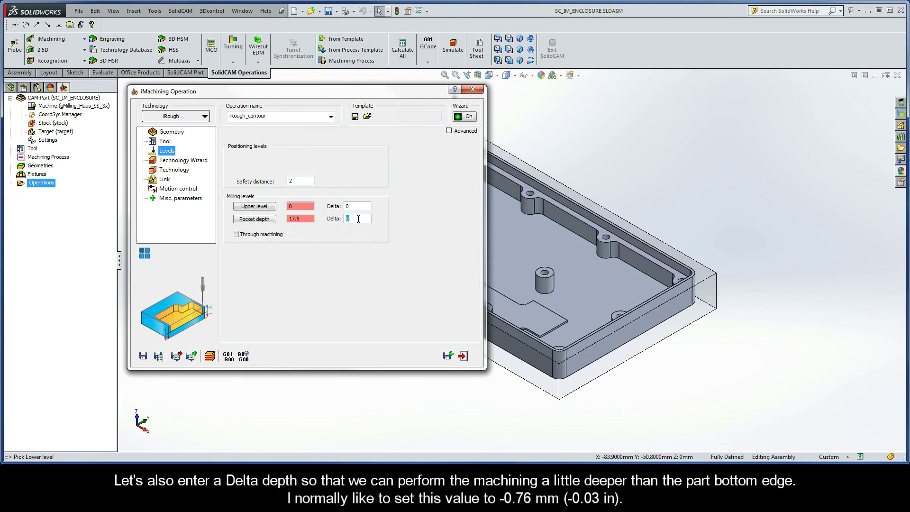
text(-0.76)
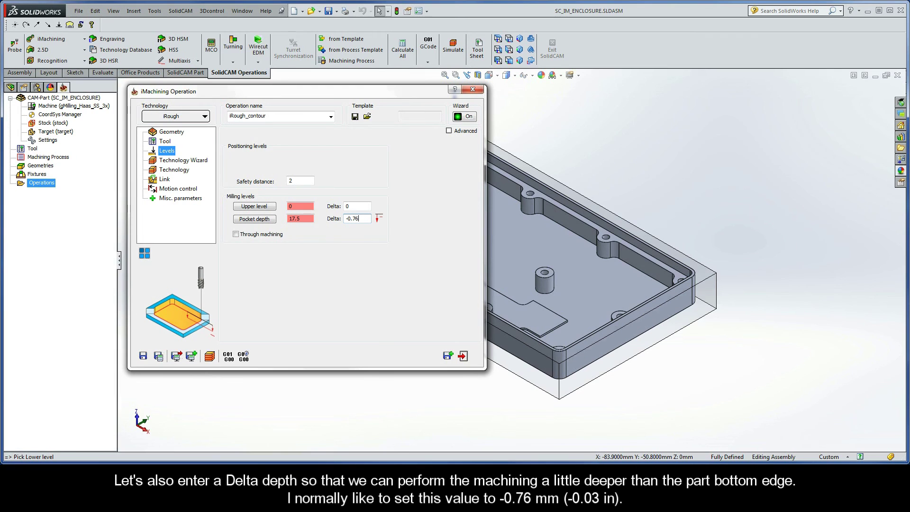
Check the Technology Wizard cutting conditions, save and calculate the iRough operation, and simulate it in Host CAD mode at reduced speed.
click(175, 161)
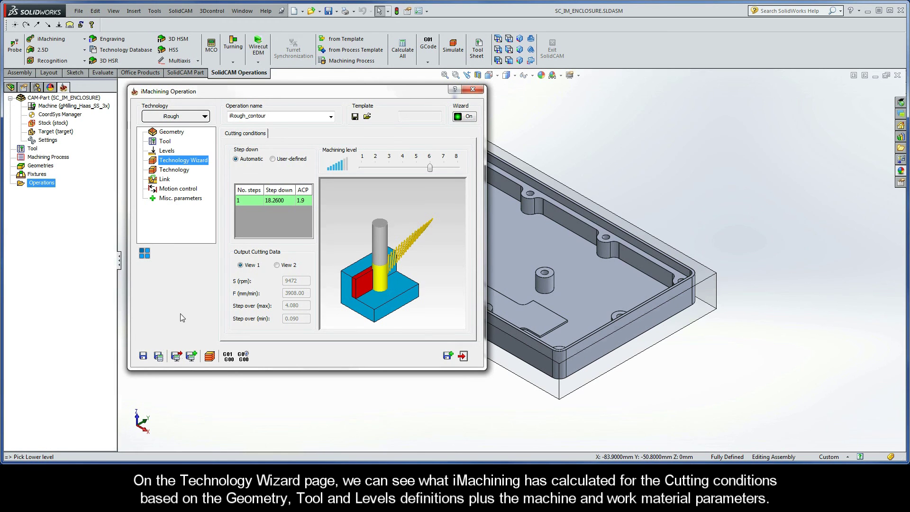
click(159, 356)
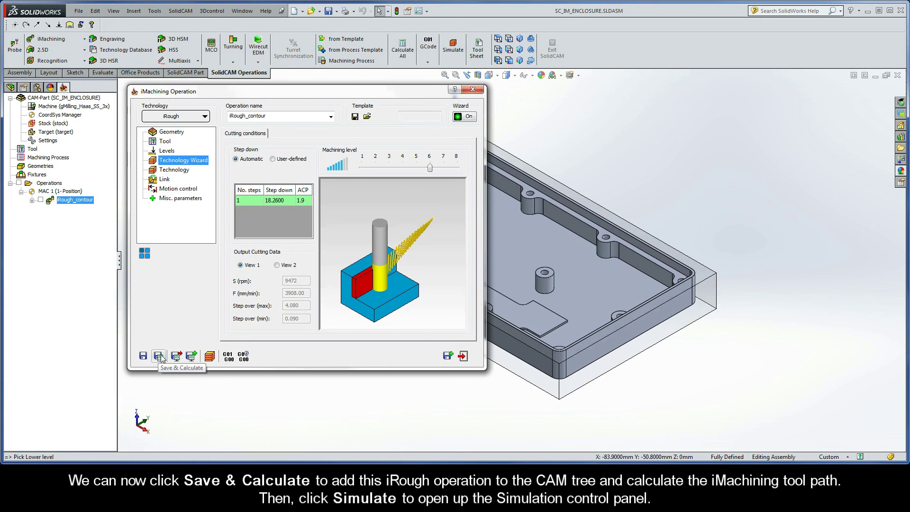
click(211, 357)
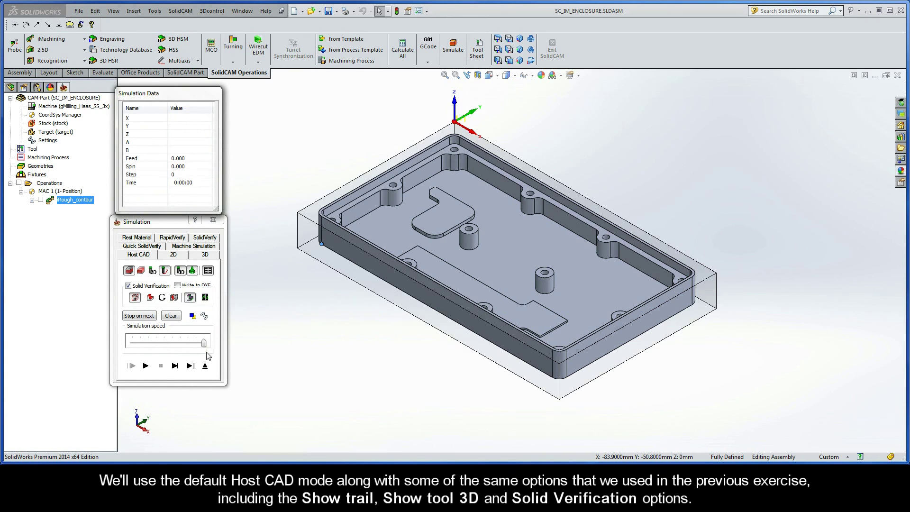
drag(204, 342, 181, 343)
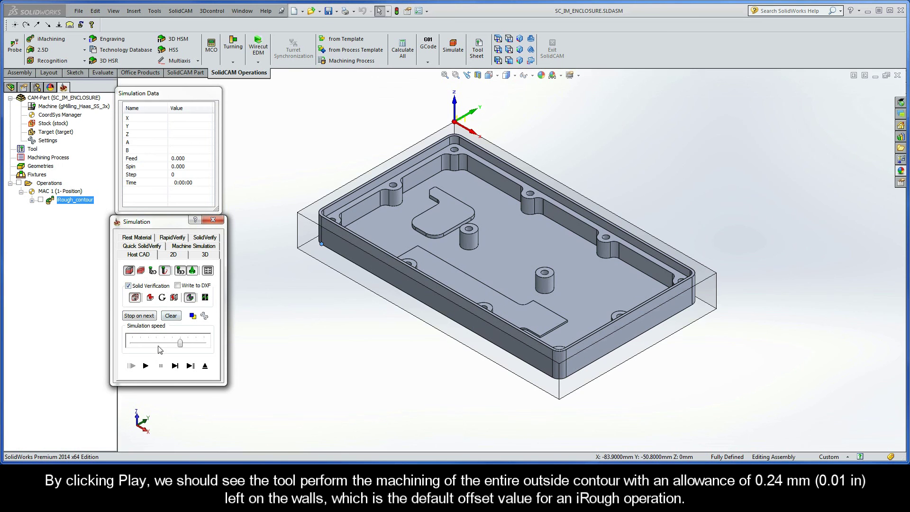
click(146, 367)
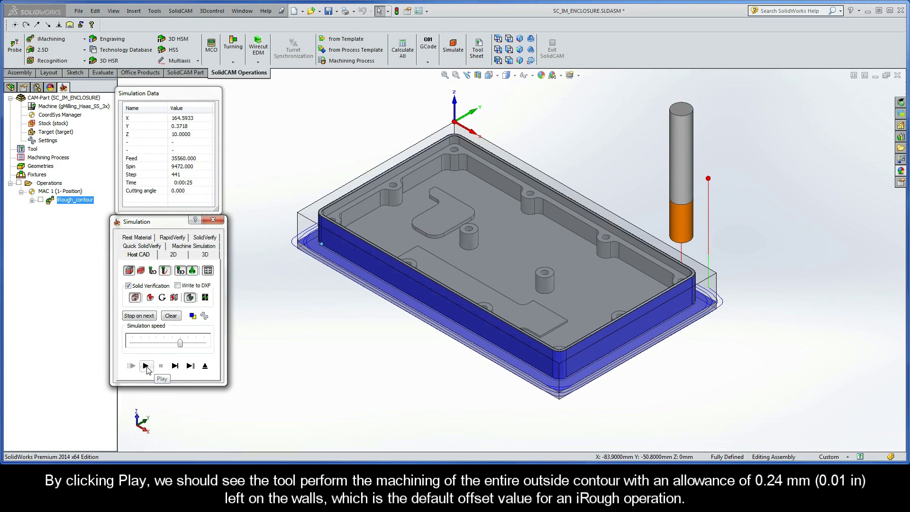
click(205, 366)
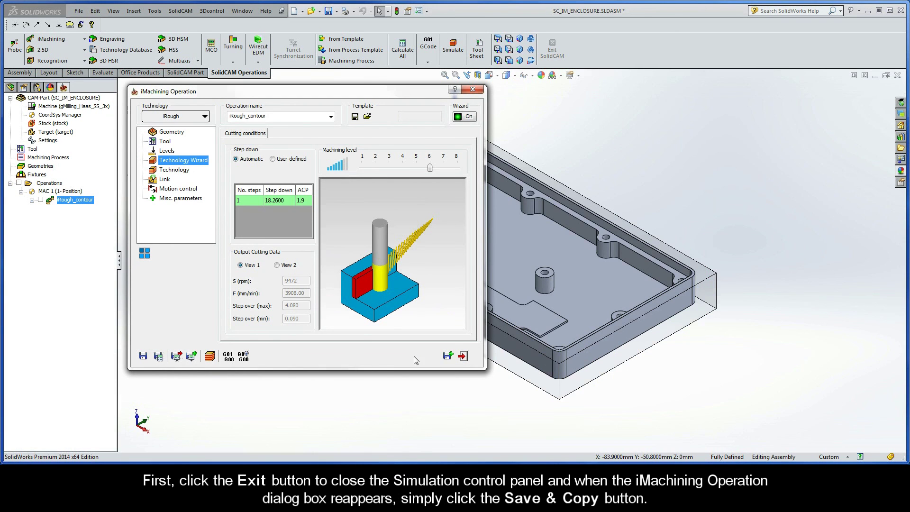
Save and copy the iRough operation, and check the tool and levels definitions of the copy.
click(448, 356)
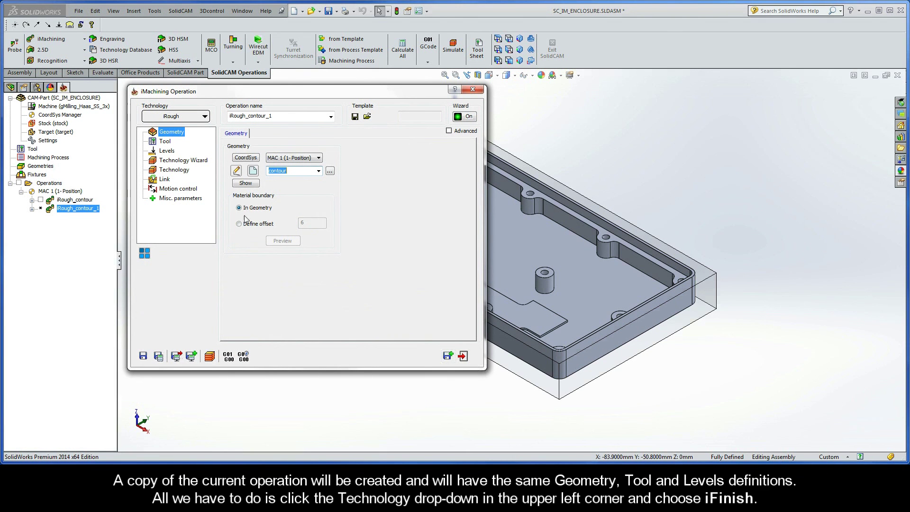
click(166, 141)
click(168, 151)
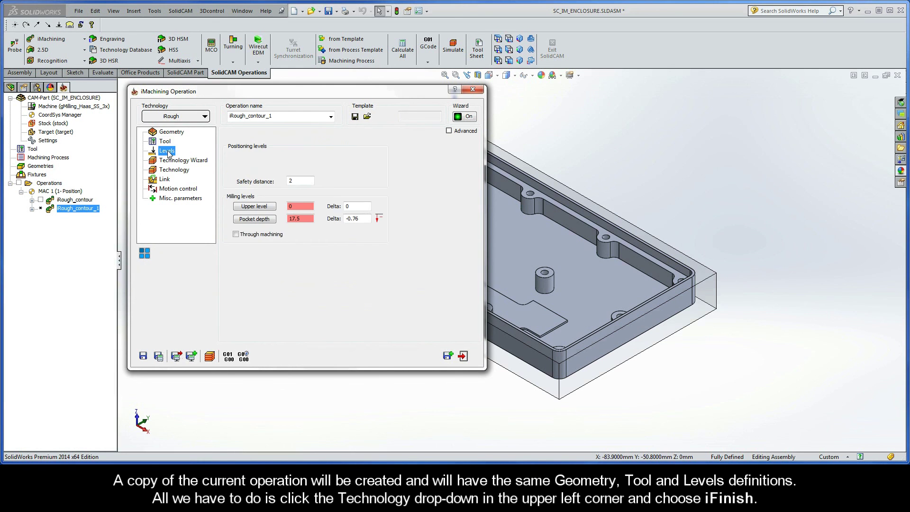
Change the copied operation's technology to iFinish, then save and calculate it.
click(185, 118)
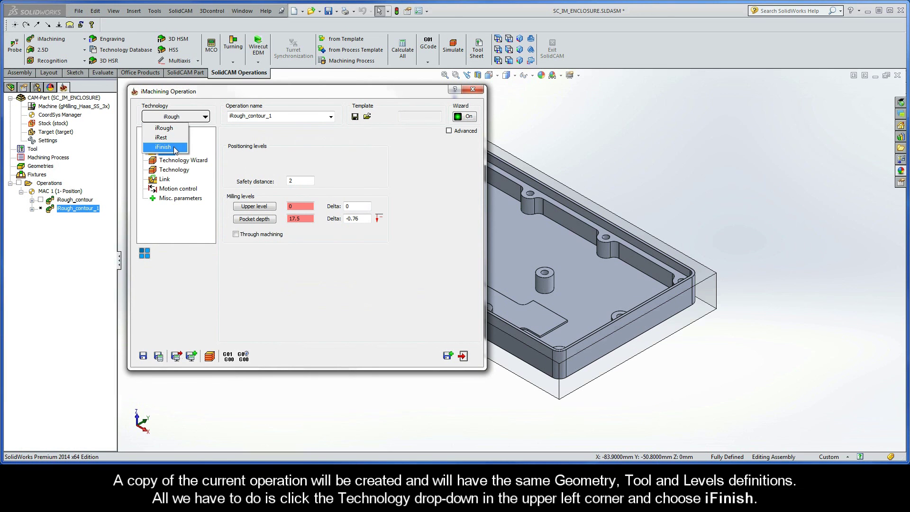
click(163, 147)
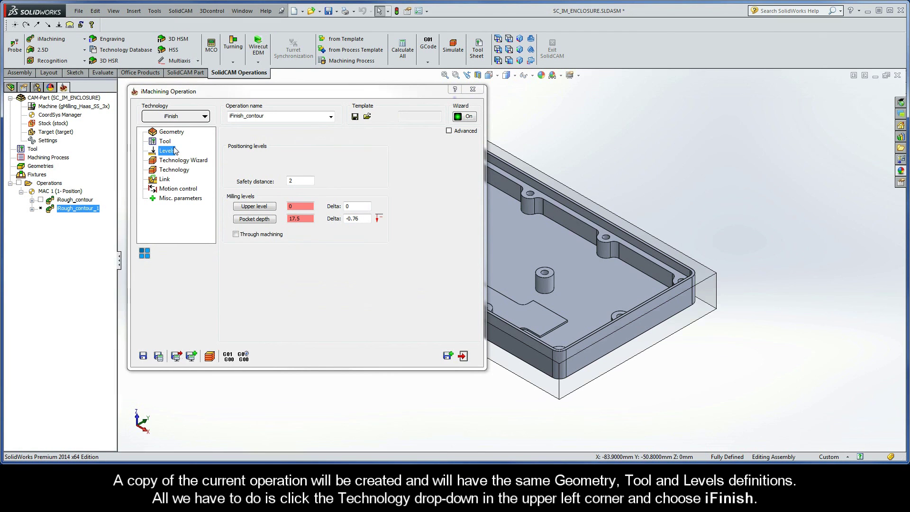
click(160, 356)
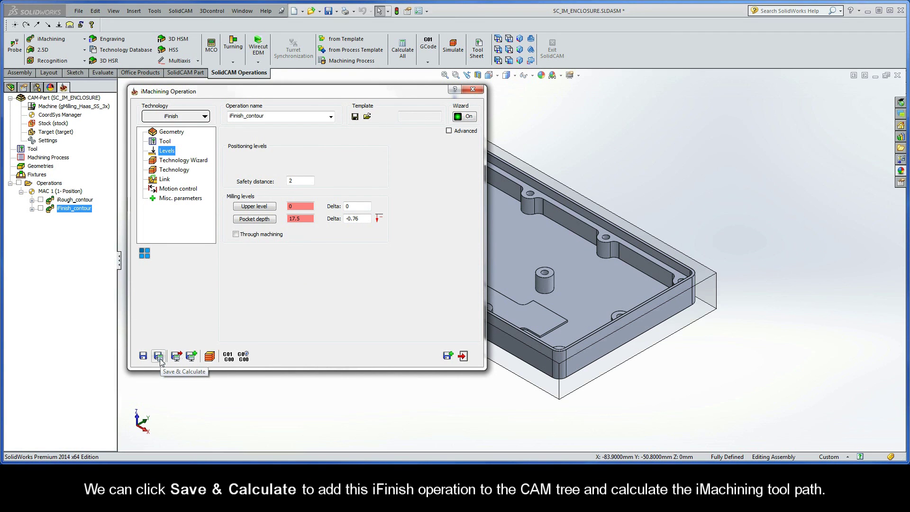
Simulate the iFinish contour tool path in Host CAD mode at reduced speed, then exit the simulation and the operation definition.
click(209, 356)
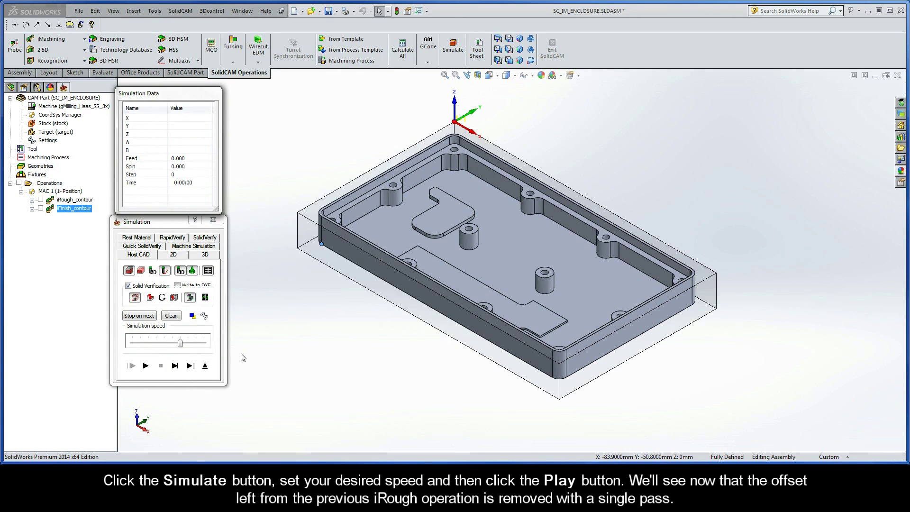
click(241, 354)
scroll(239, 356, down, 2)
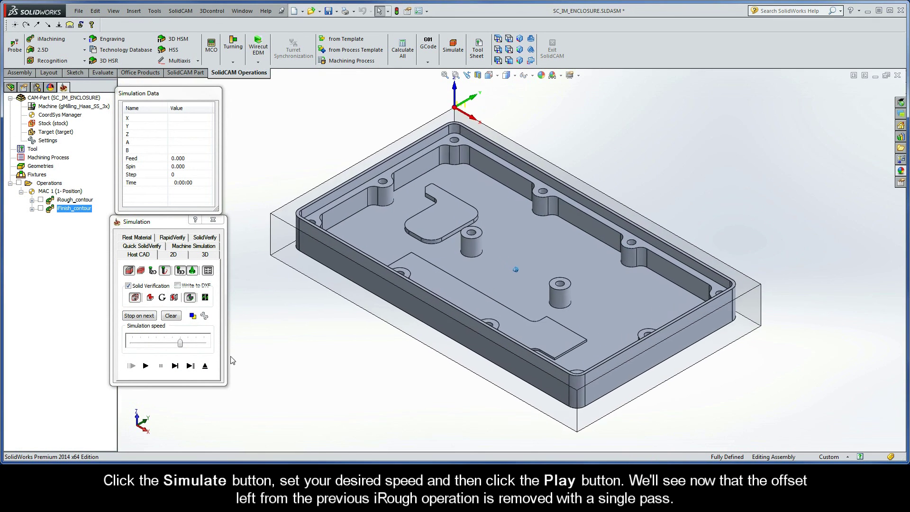
drag(181, 343, 156, 342)
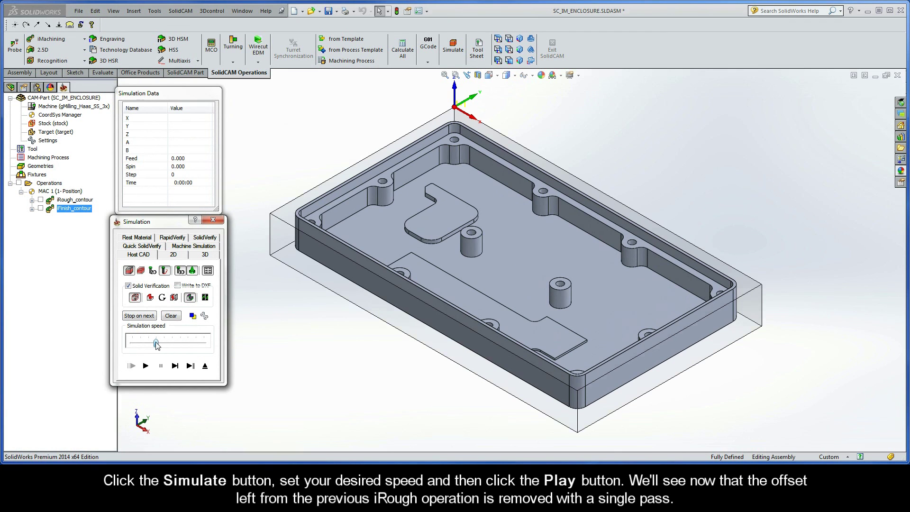
click(146, 366)
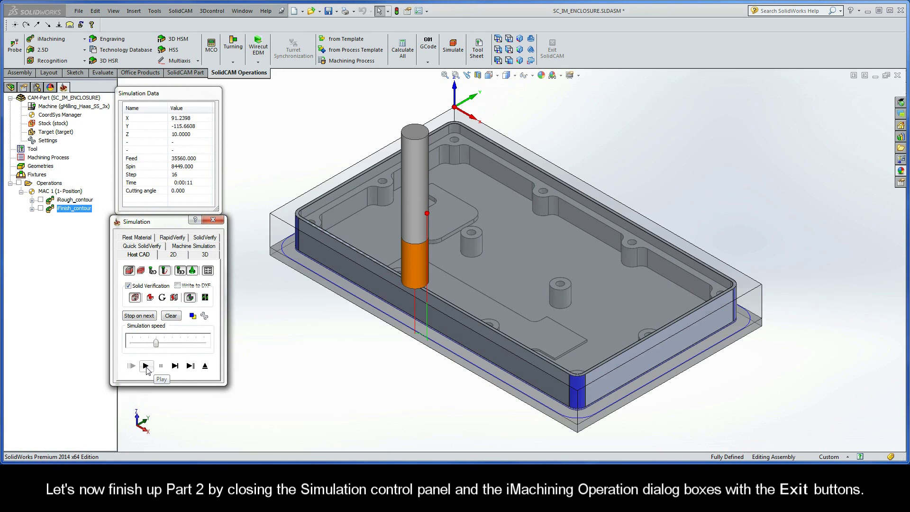
click(206, 367)
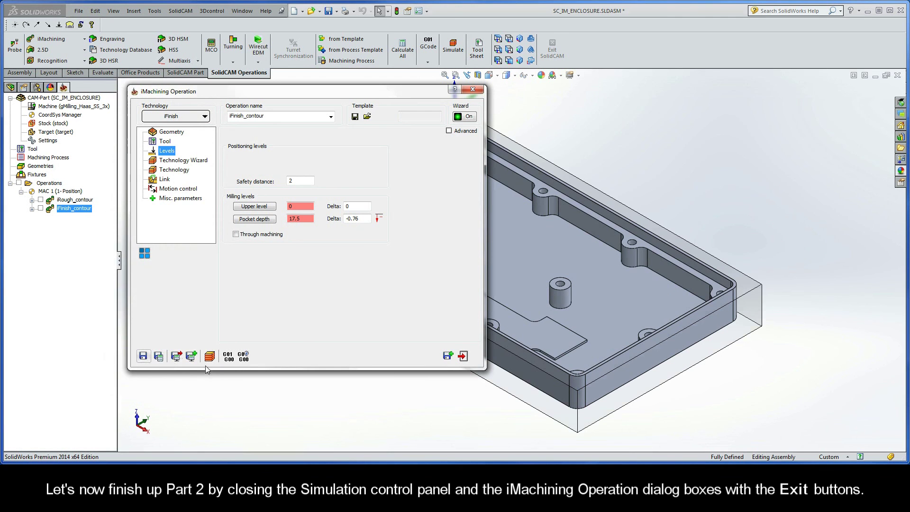
click(463, 356)
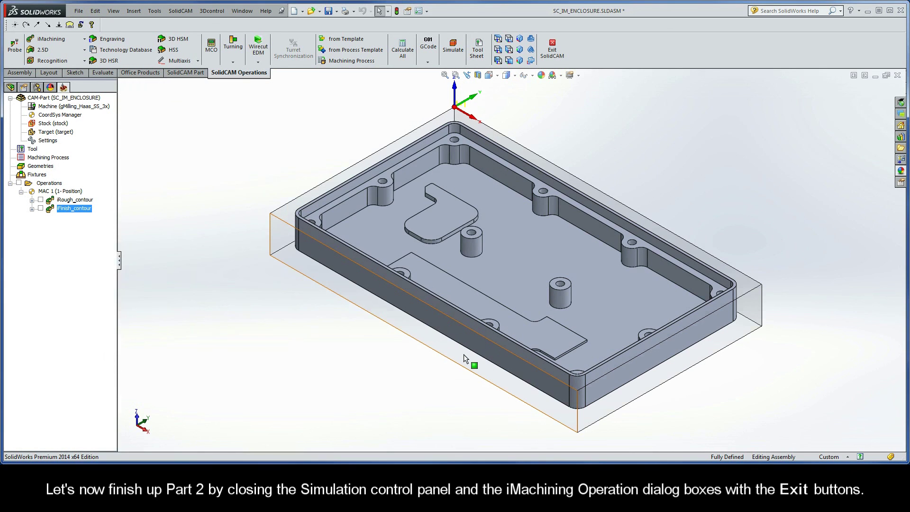